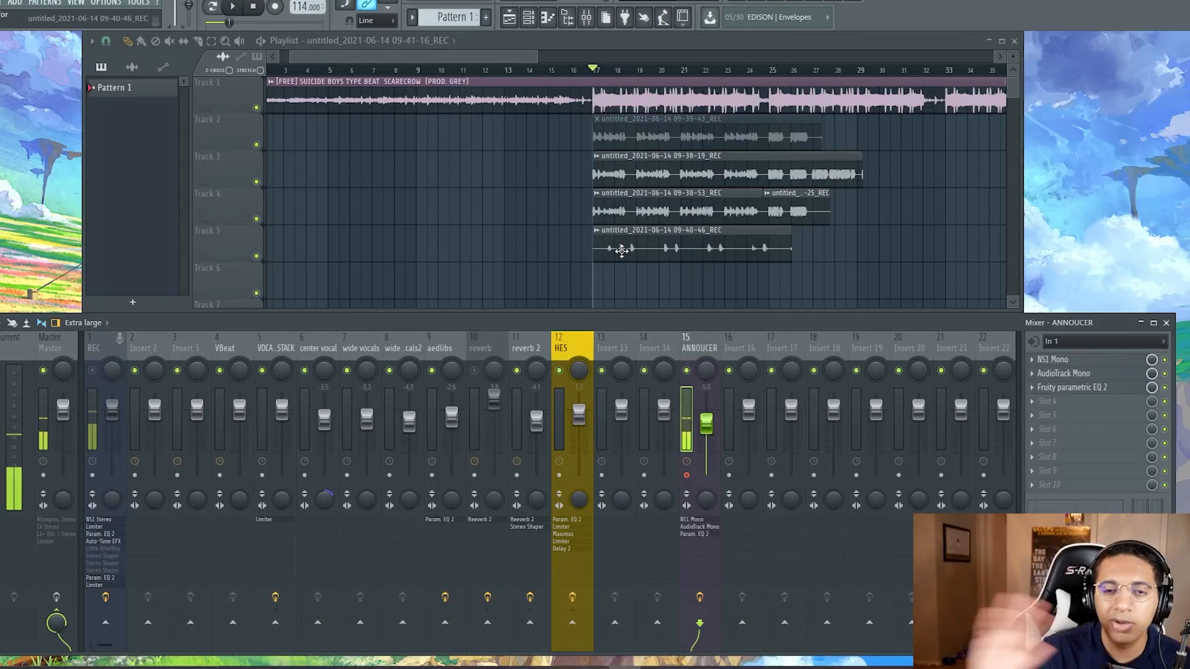
# Step: Play back the arrangement from bar 16 to hear the stacked vocal takes over the beat
pyautogui.click(574, 70)
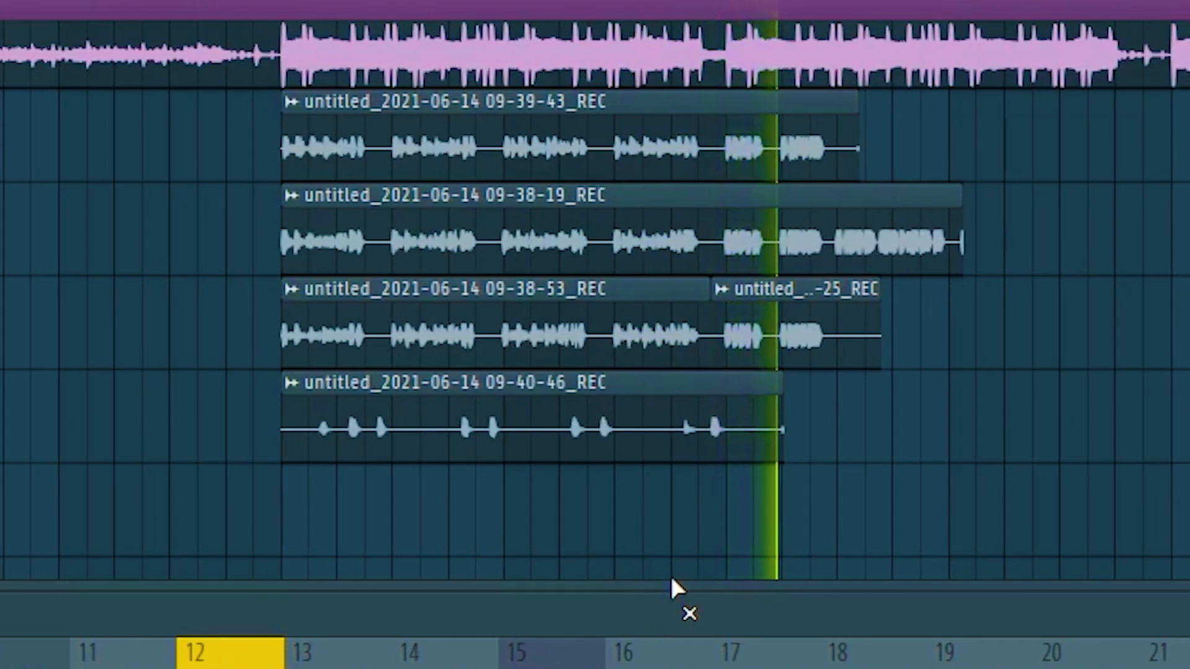
pyautogui.press('space')
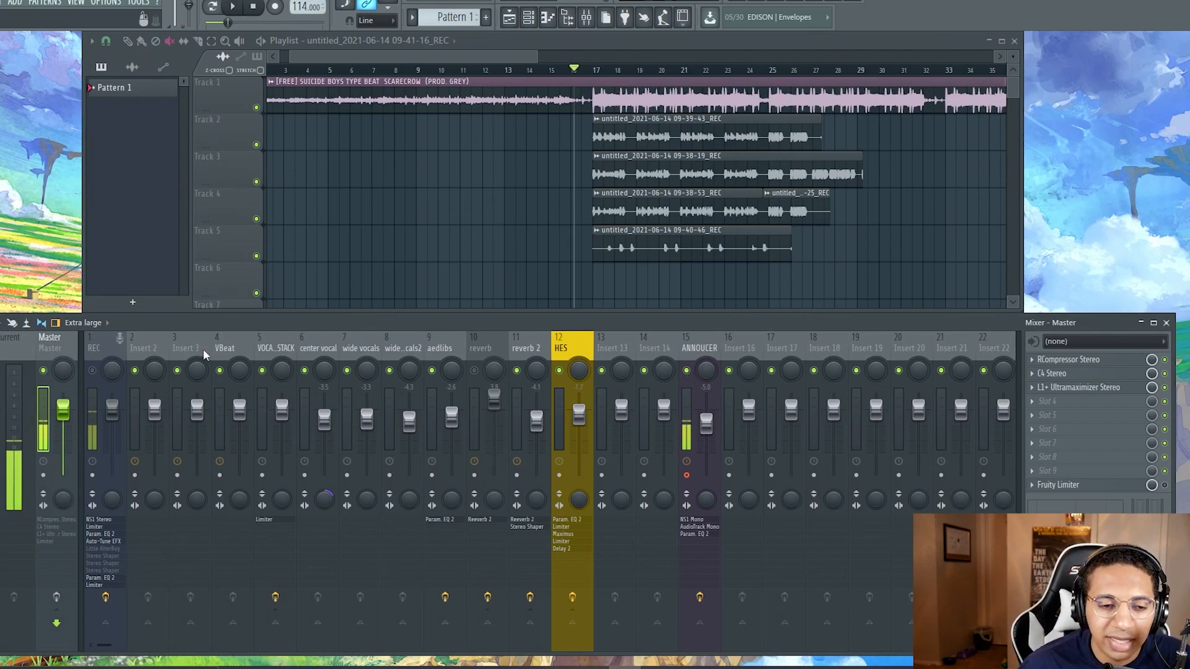
# Step: Examine the settings of the first Fruity Limiter and Fruity parametric EQ 2 on the REC mixer track
pyautogui.click(116, 349)
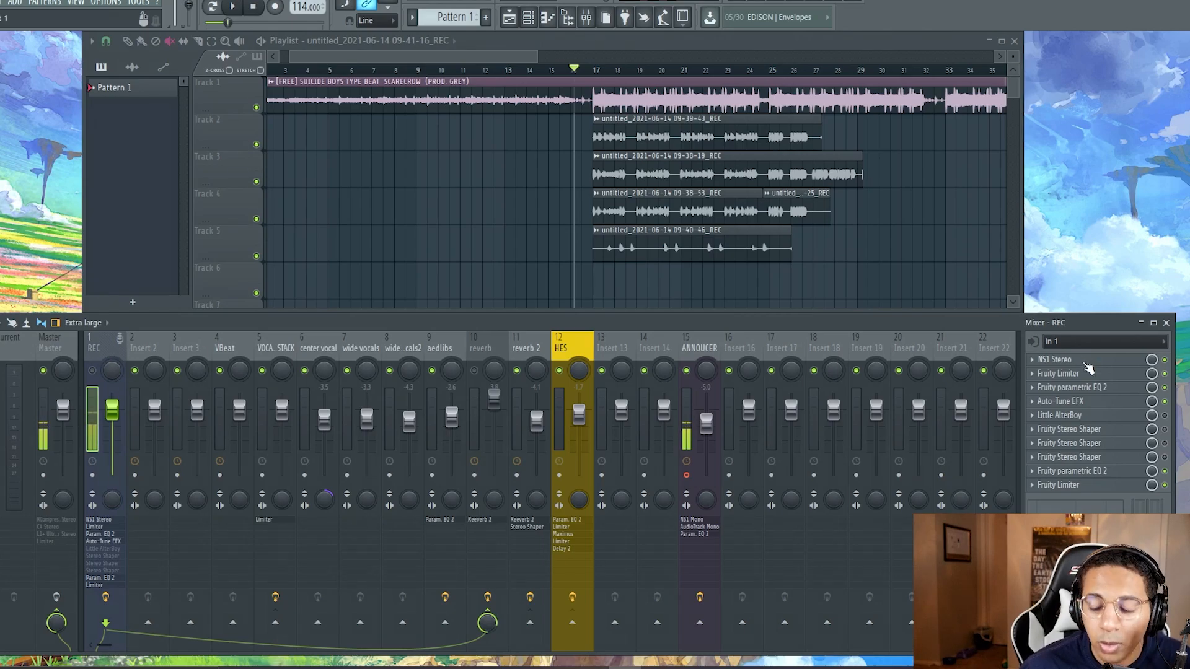
pyautogui.click(1079, 363)
pyautogui.moveTo(124, 169); pyautogui.dragTo(568, 160)
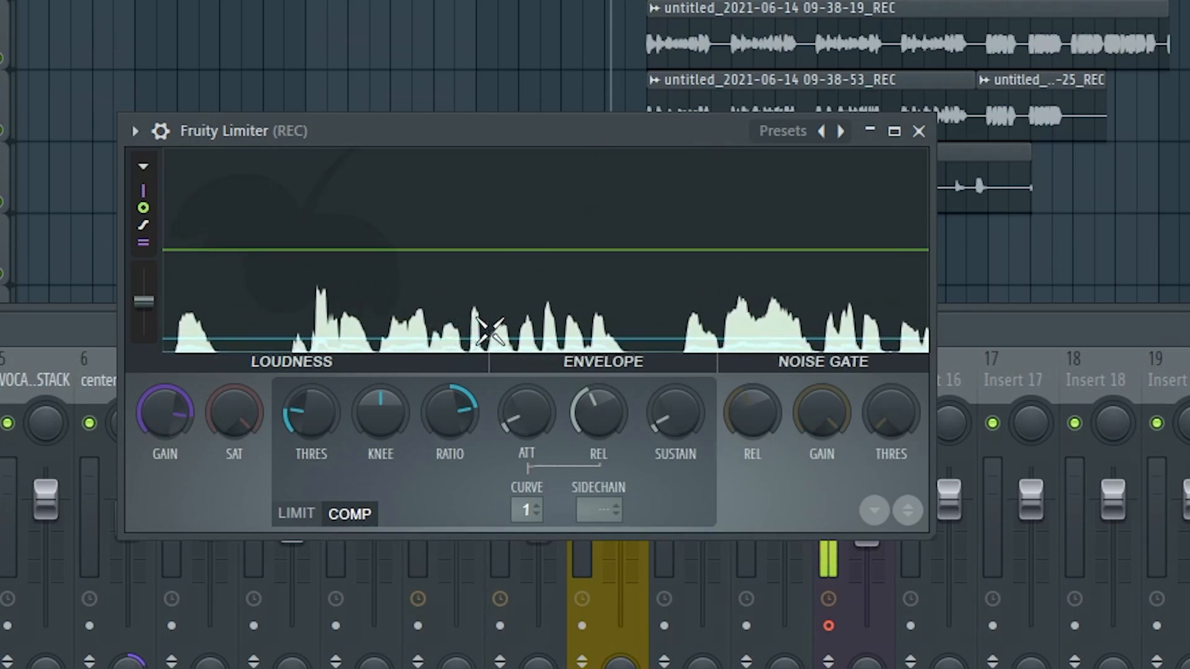
pyautogui.click(919, 131)
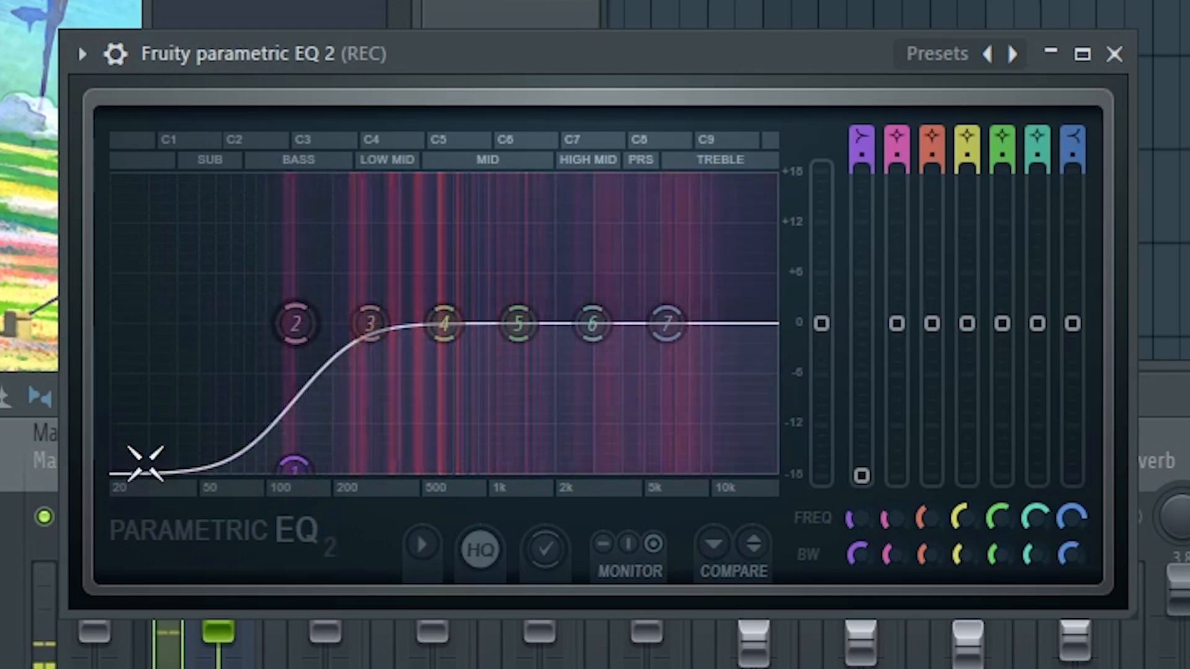
pyautogui.click(1115, 54)
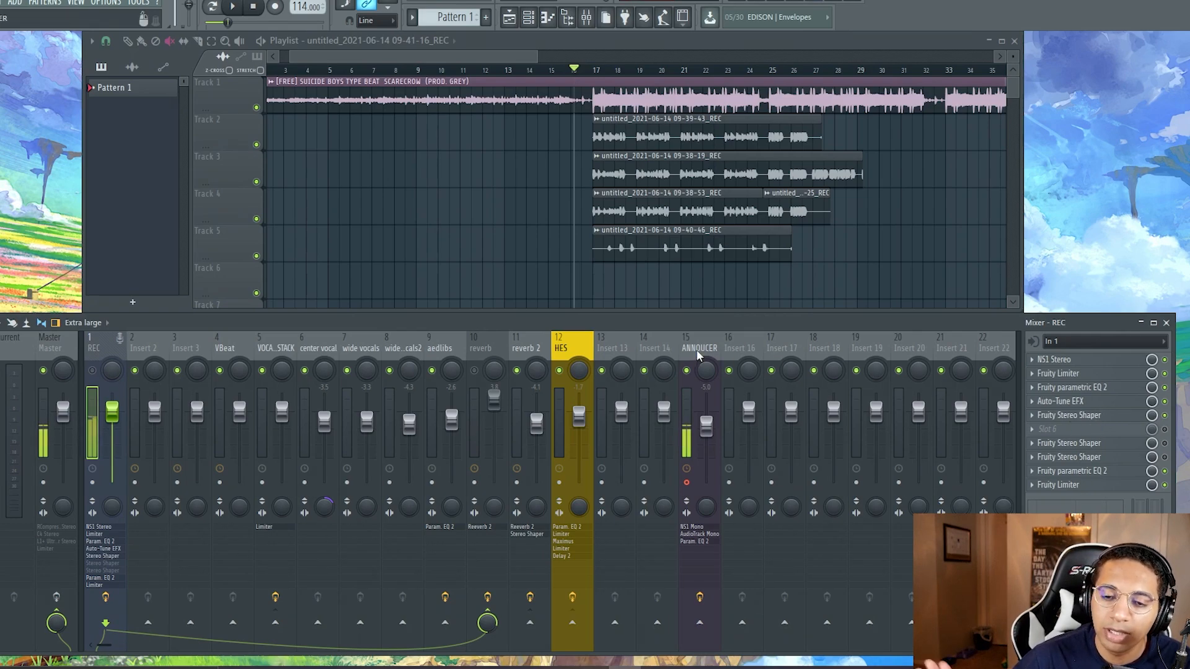
# Step: Mute the ANNOUCER mixer track and look through the presets of REC's Fruity Stereo Shaper in slot 5
pyautogui.click(686, 370)
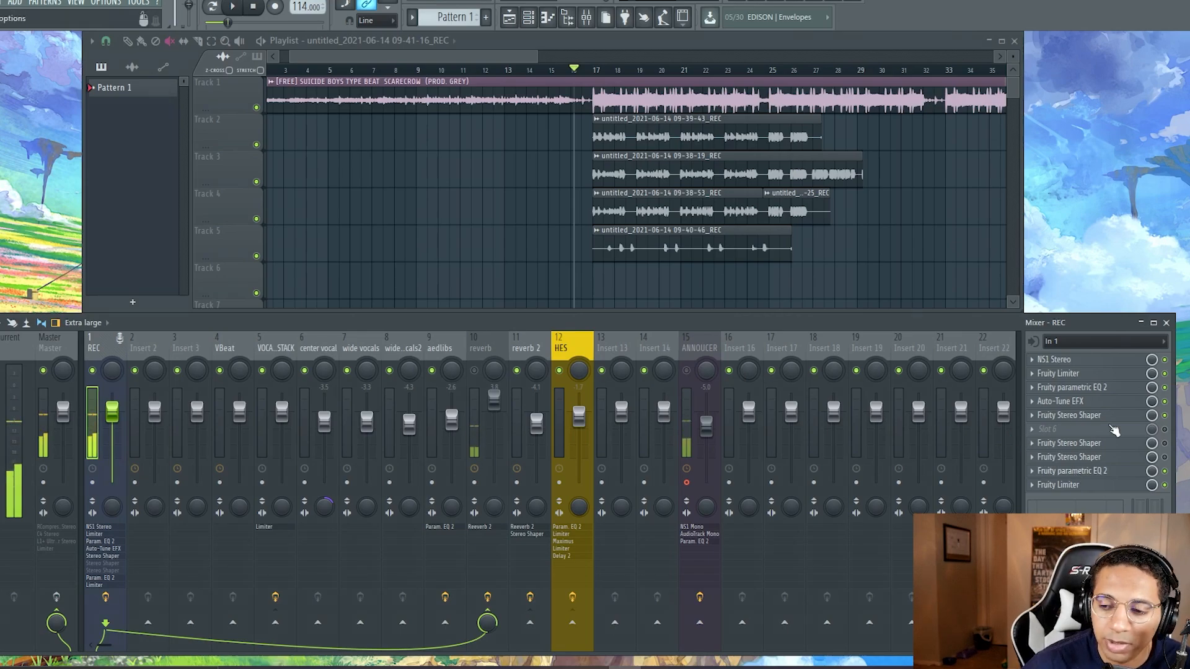
pyautogui.click(1089, 416)
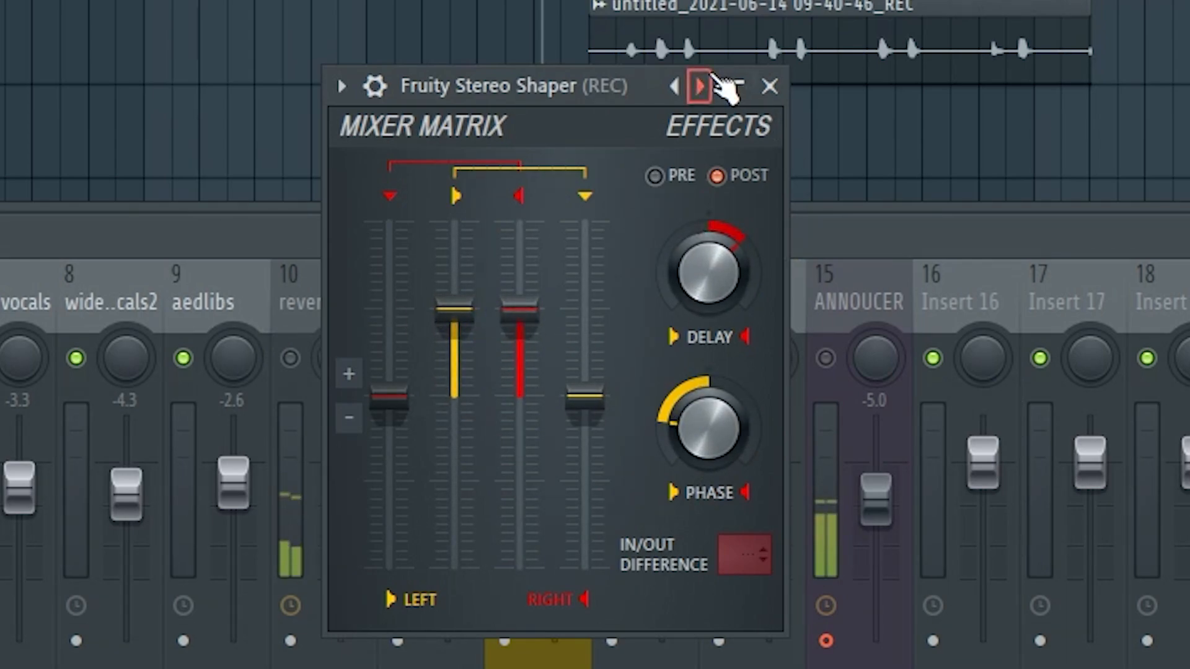
pyautogui.rightClick(711, 86)
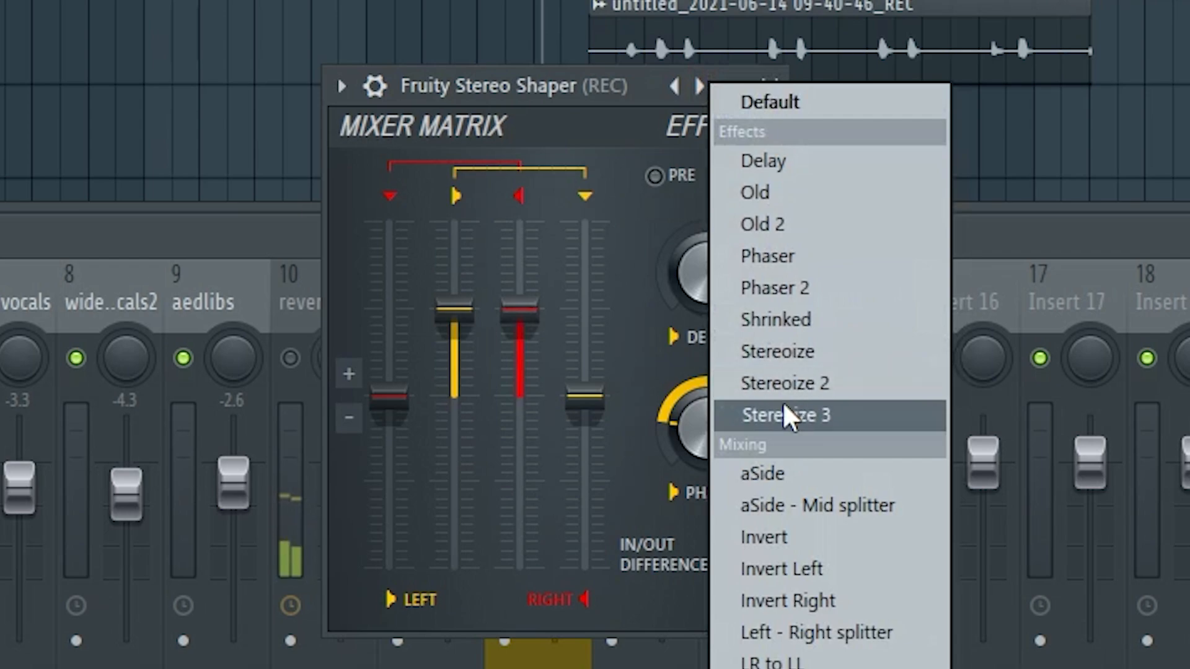
pyautogui.click(613, 165)
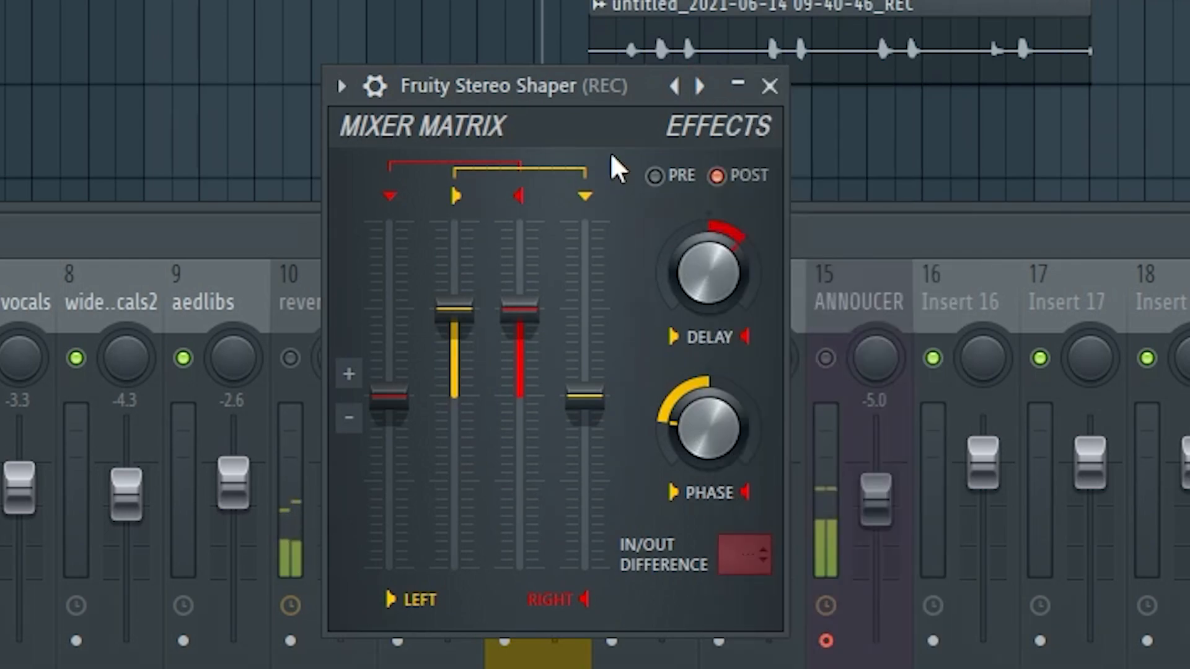
pyautogui.click(770, 87)
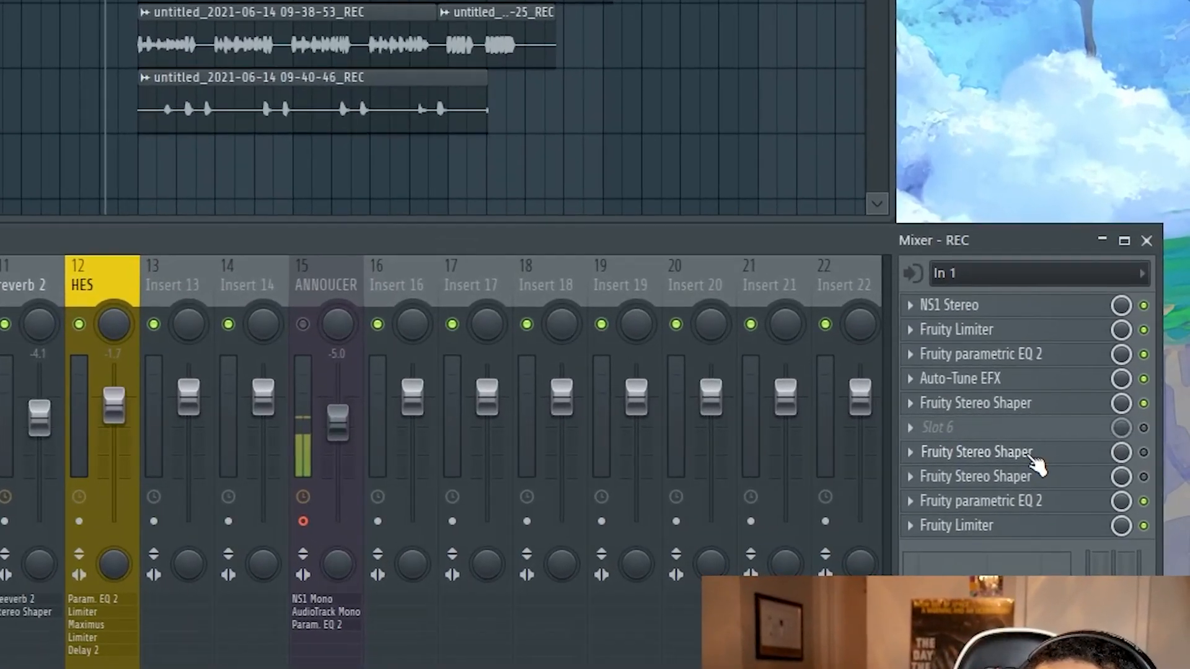
# Step: Move REC's two lower Fruity Stereo Shapers up to slots 6 and 7 and enable them
pyautogui.scroll(1, 1084, 448)
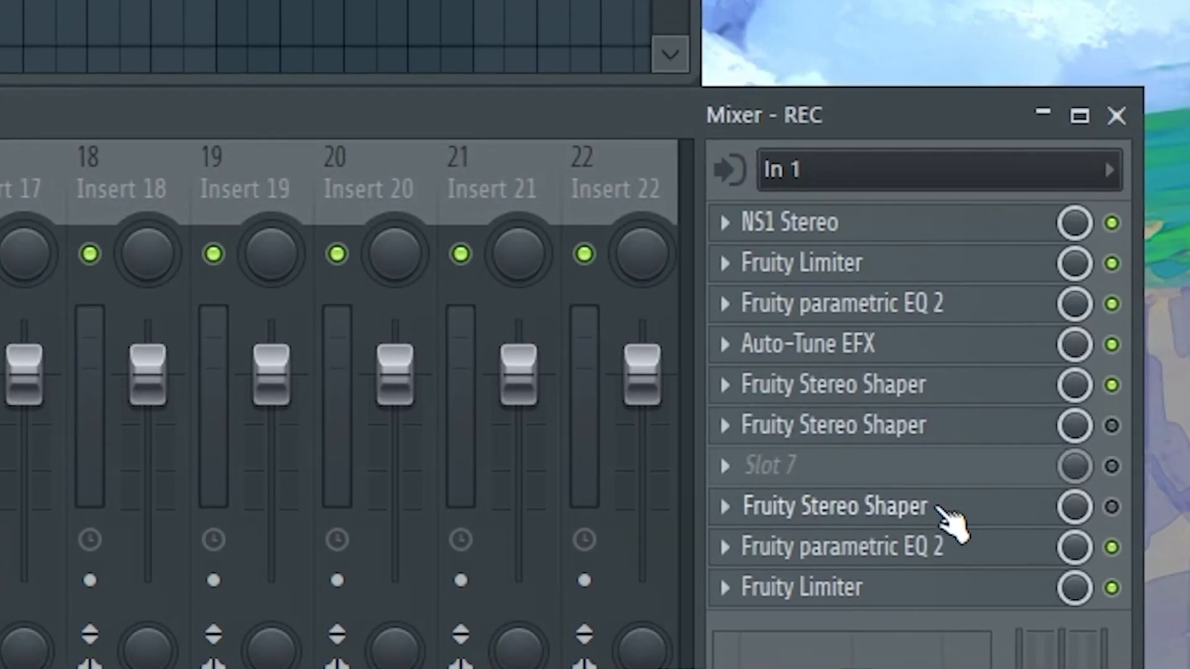
pyautogui.scroll(1, 997, 492)
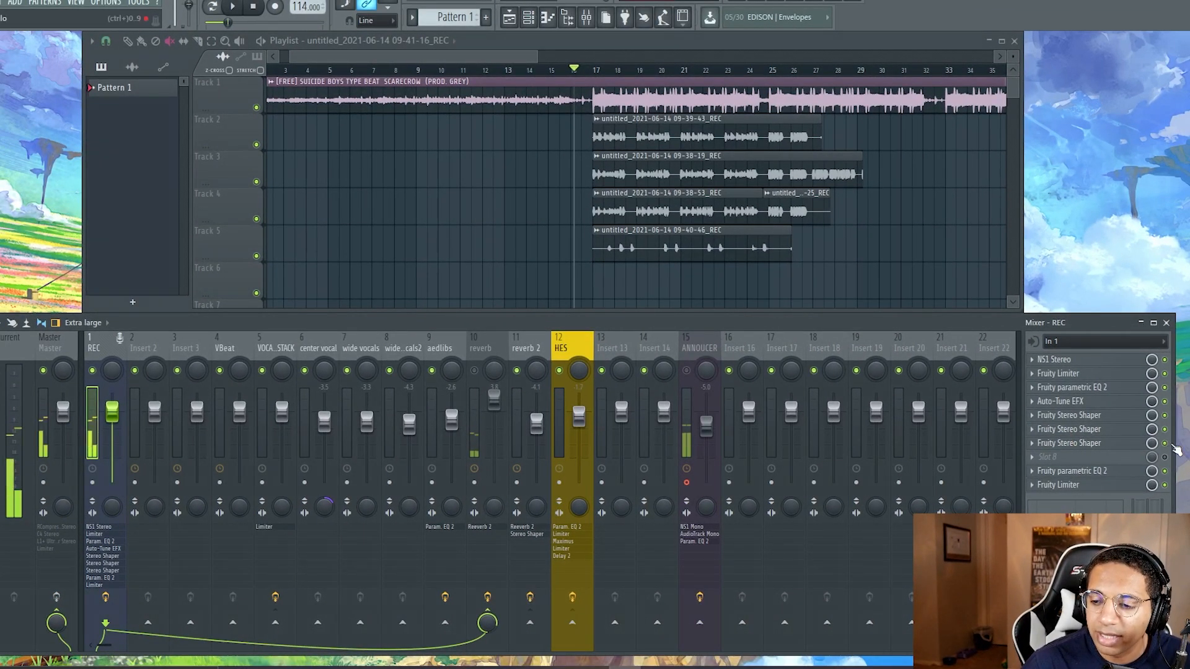
pyautogui.click(1164, 416)
pyautogui.click(1164, 429)
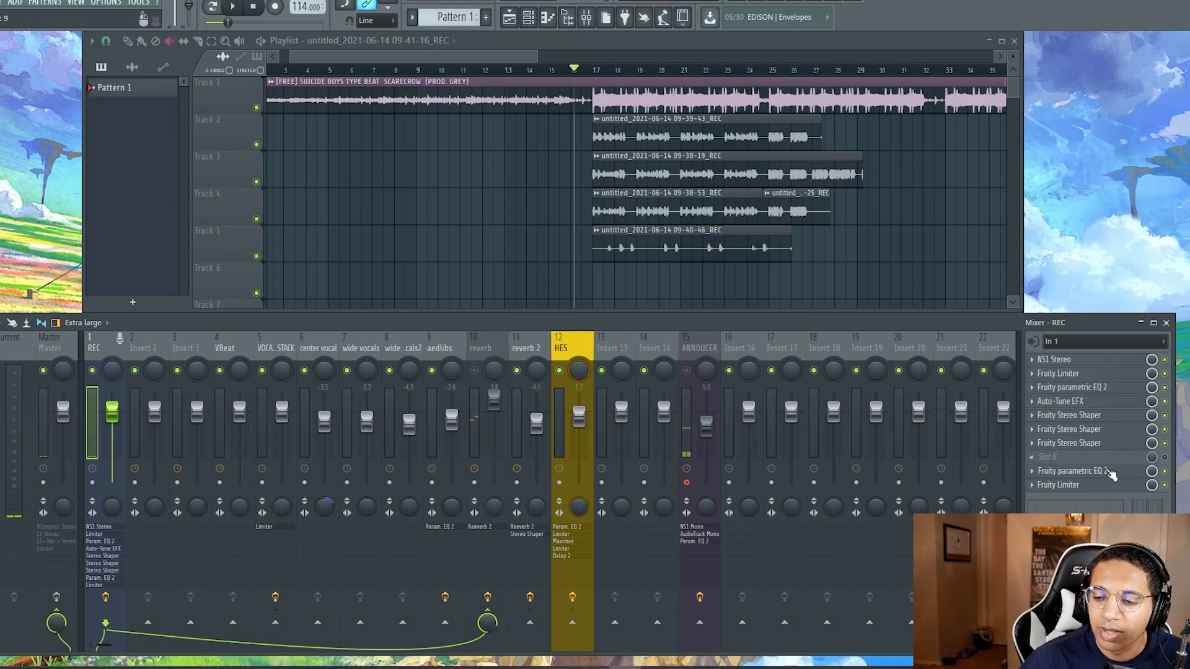
# Step: Review REC's last Fruity parametric EQ 2 and Fruity Limiter, and shift them up to slots 8 and 9
pyautogui.click(1069, 471)
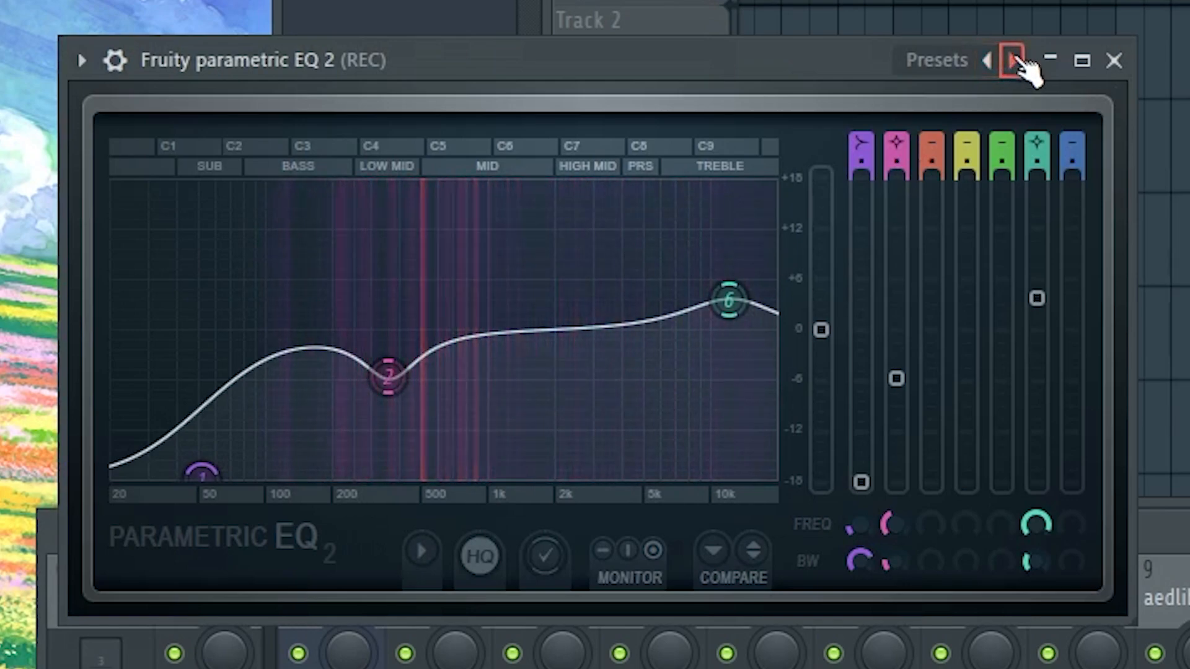
pyautogui.click(1113, 60)
pyautogui.click(1078, 487)
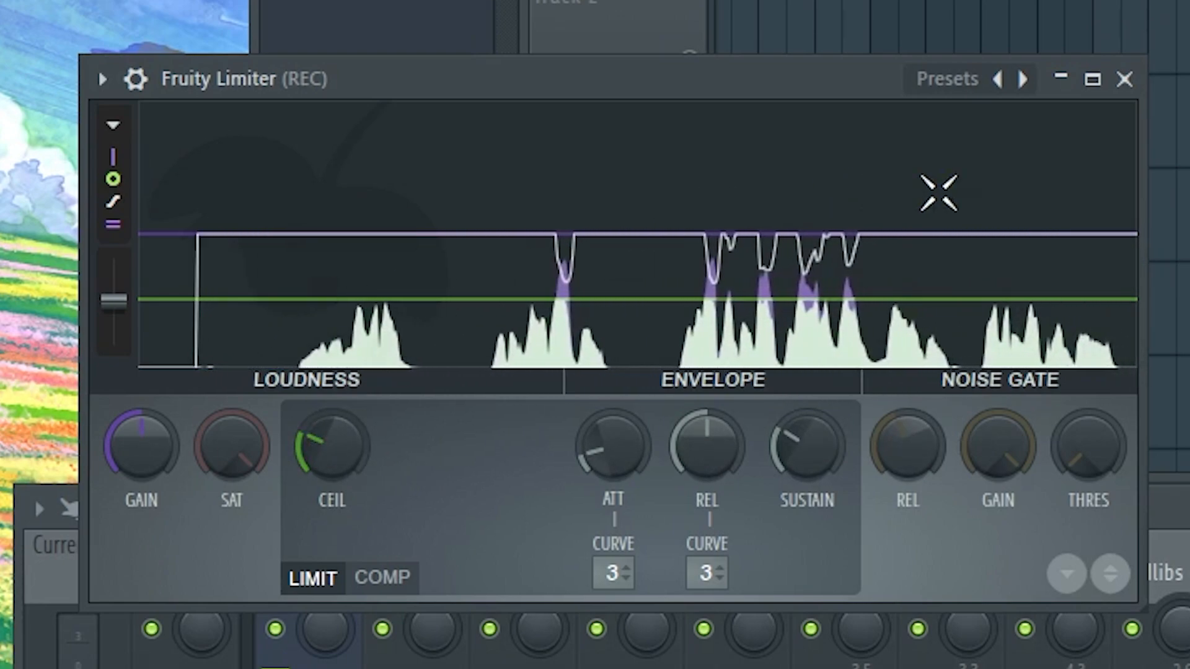
pyautogui.click(1125, 78)
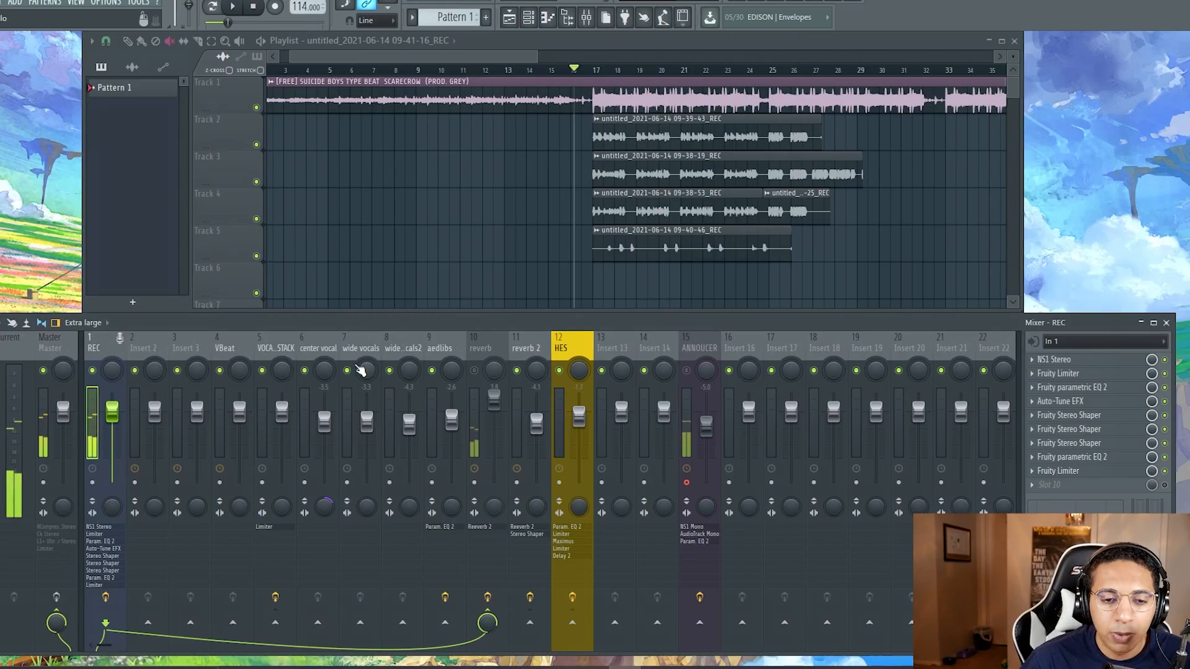
# Step: Add separators before the VOCAL STACK and center vocal mixer tracks
pyautogui.click(360, 350)
pyautogui.click(396, 347)
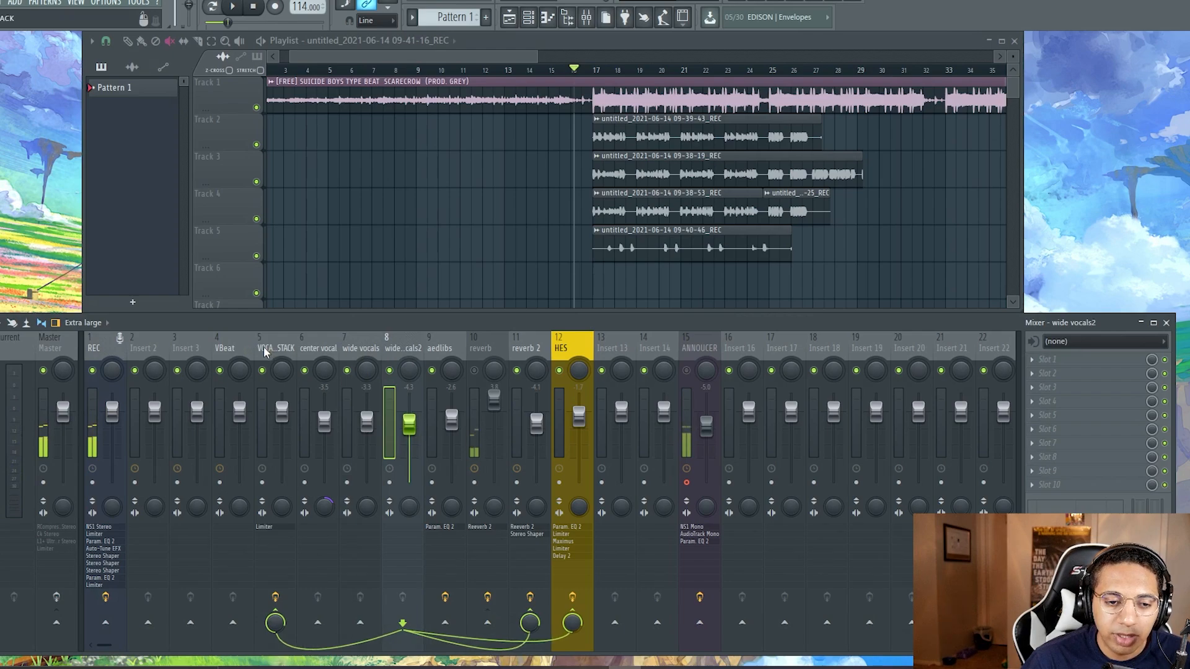
pyautogui.click(318, 348)
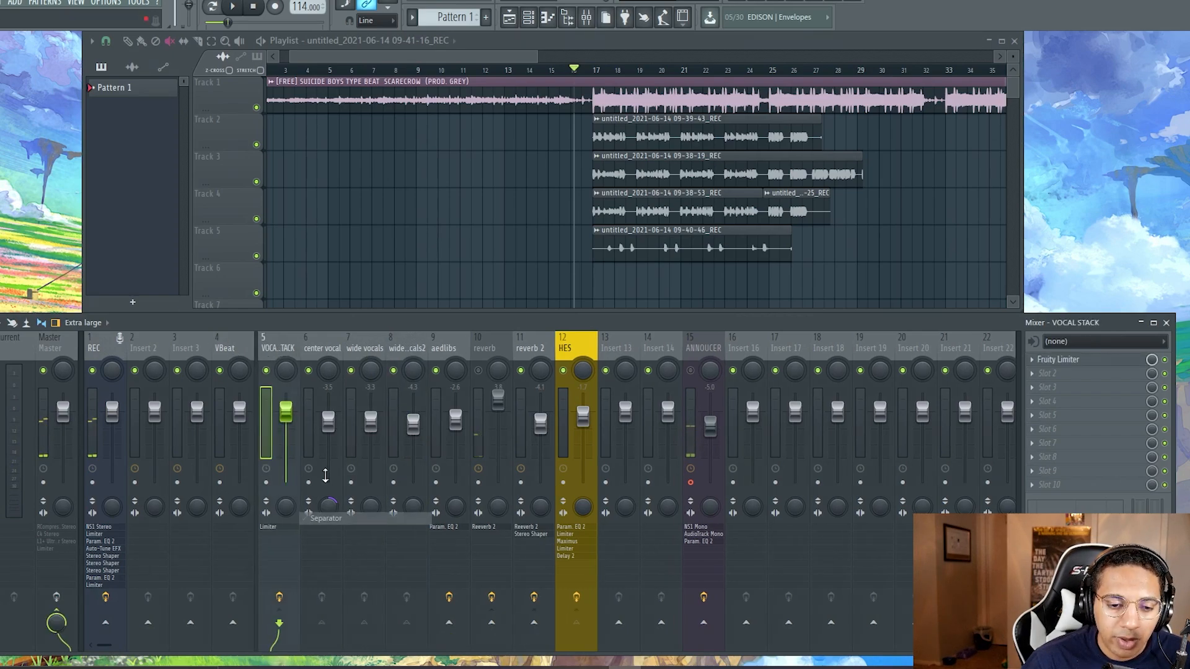
pyautogui.rightClick(319, 347)
pyautogui.click(386, 518)
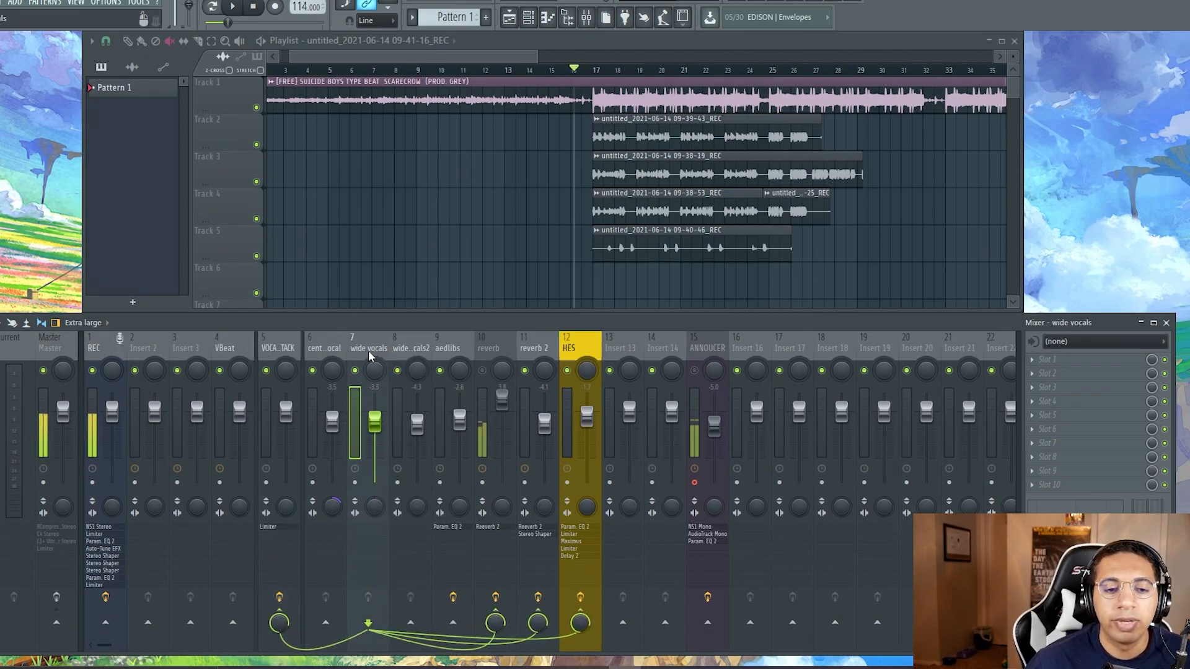
# Step: Mute the vocal clip on Track 5 and play back the wide vocal takes on Tracks 3 and 4
pyautogui.click(367, 348)
pyautogui.click(407, 348)
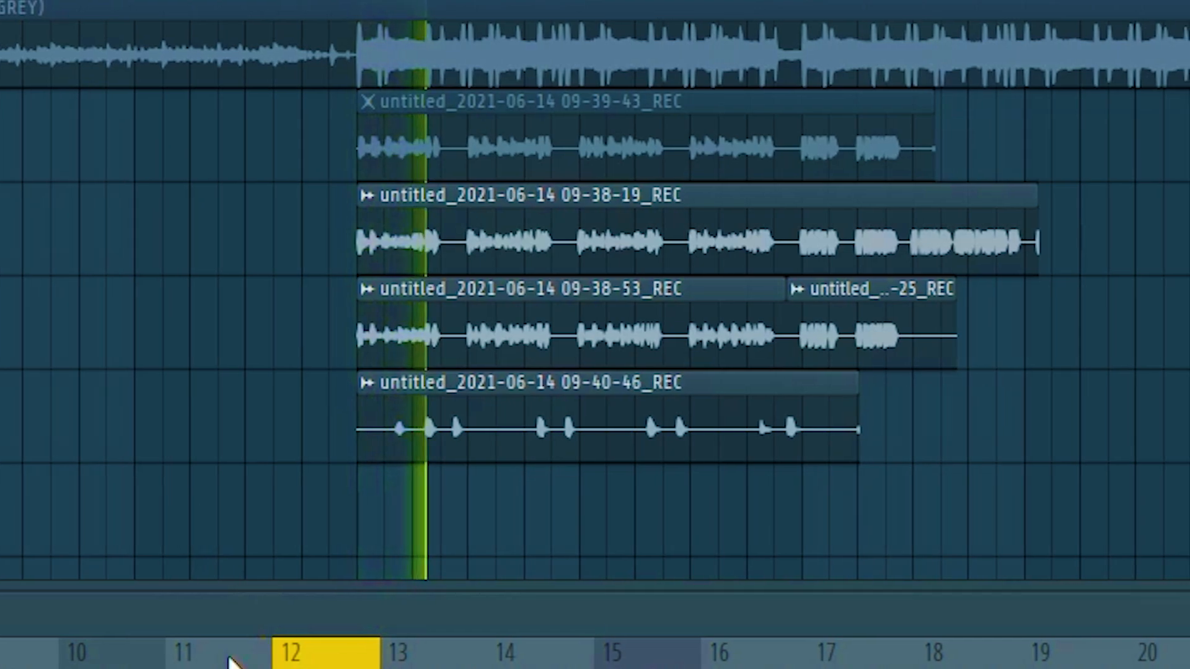
pyautogui.press('space')
pyautogui.click(512, 426)
pyautogui.press('space')
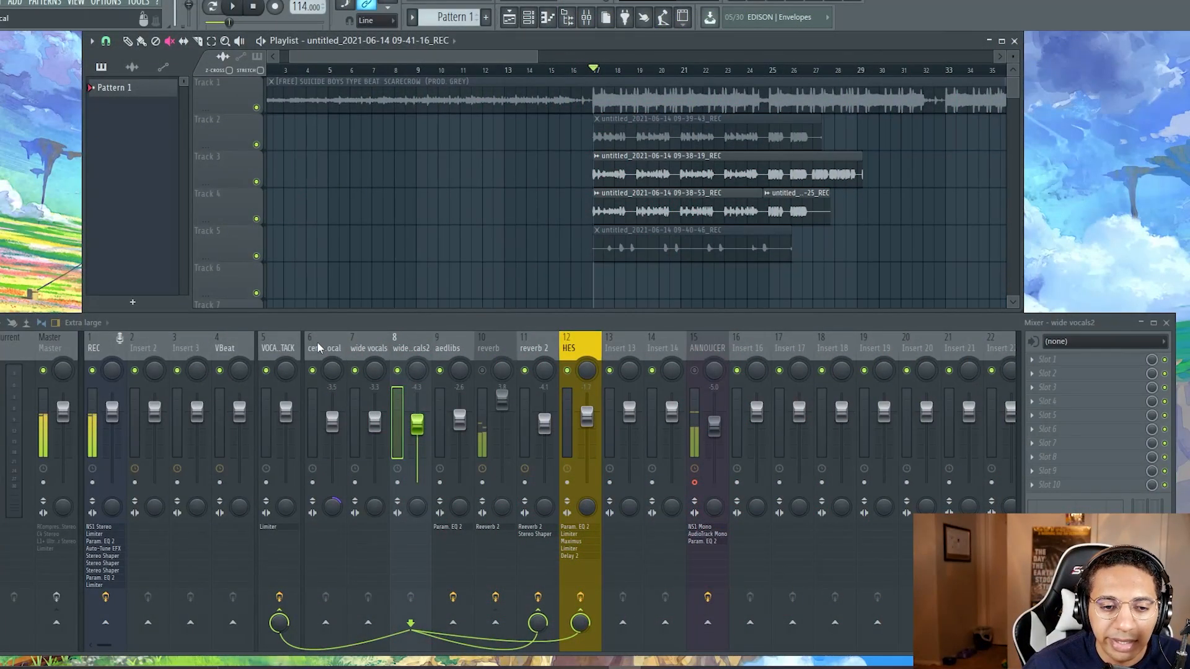
# Step: Unmute the vocal clip on Track 2 and mute the 09-38-19 and 09-38-53 clips on Tracks 3 and 4
pyautogui.click(318, 347)
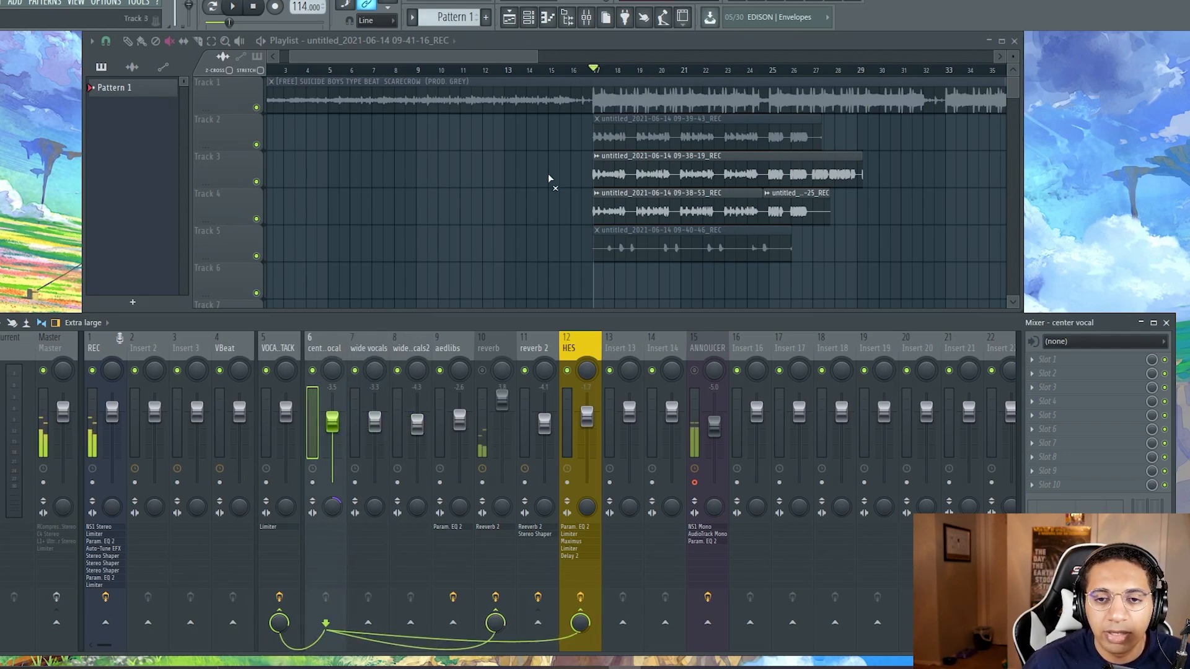
pyautogui.click(623, 138)
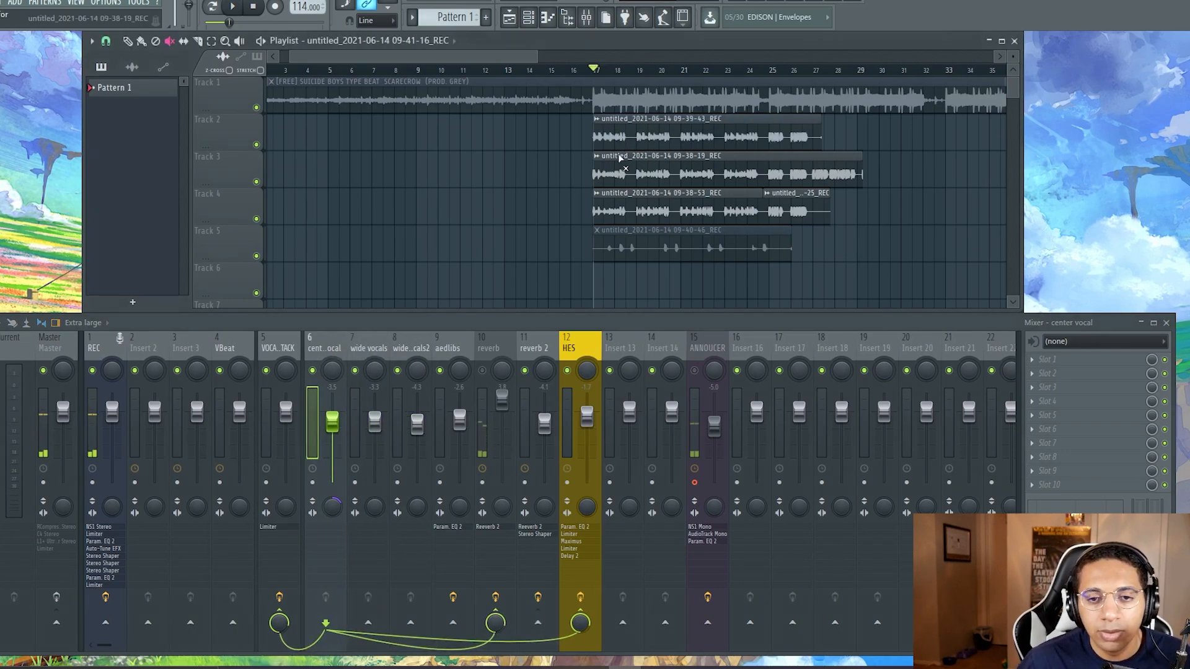
pyautogui.moveTo(620, 158); pyautogui.dragTo(622, 201)
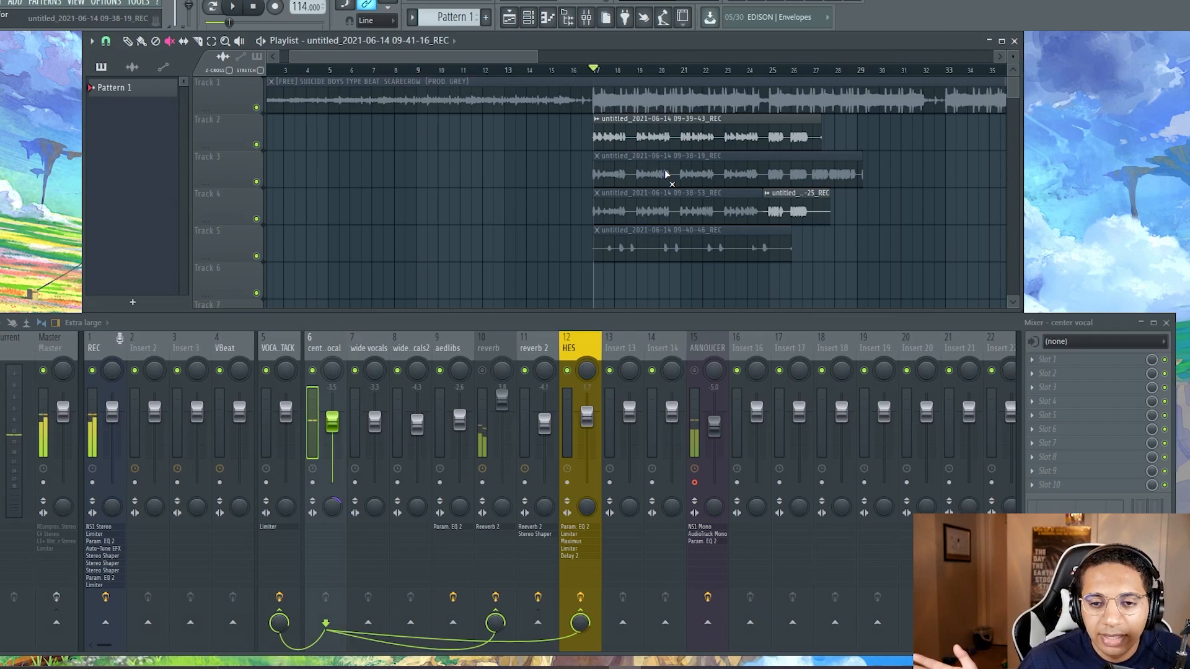
# Step: Compare the mixer routing of the center vocal, wide vocals, wide vocals2 and aedlibs tracks
pyautogui.click(359, 348)
pyautogui.click(327, 348)
pyautogui.click(399, 350)
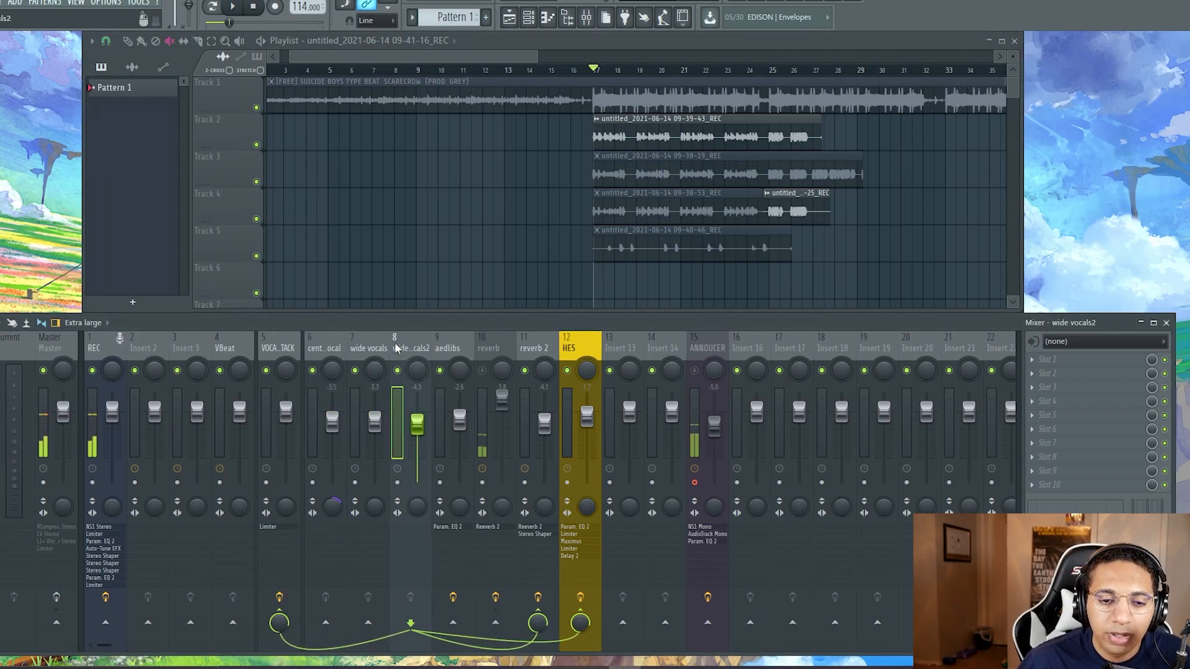
pyautogui.click(369, 349)
pyautogui.click(335, 349)
pyautogui.click(450, 345)
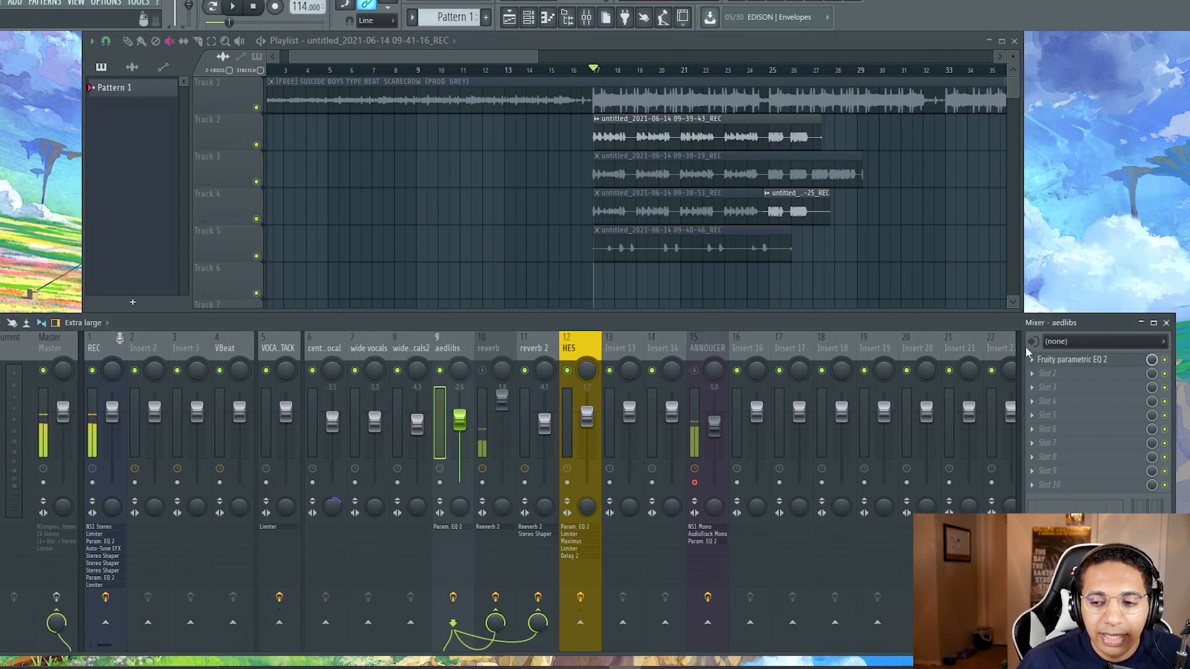
pyautogui.click(404, 349)
pyautogui.click(371, 348)
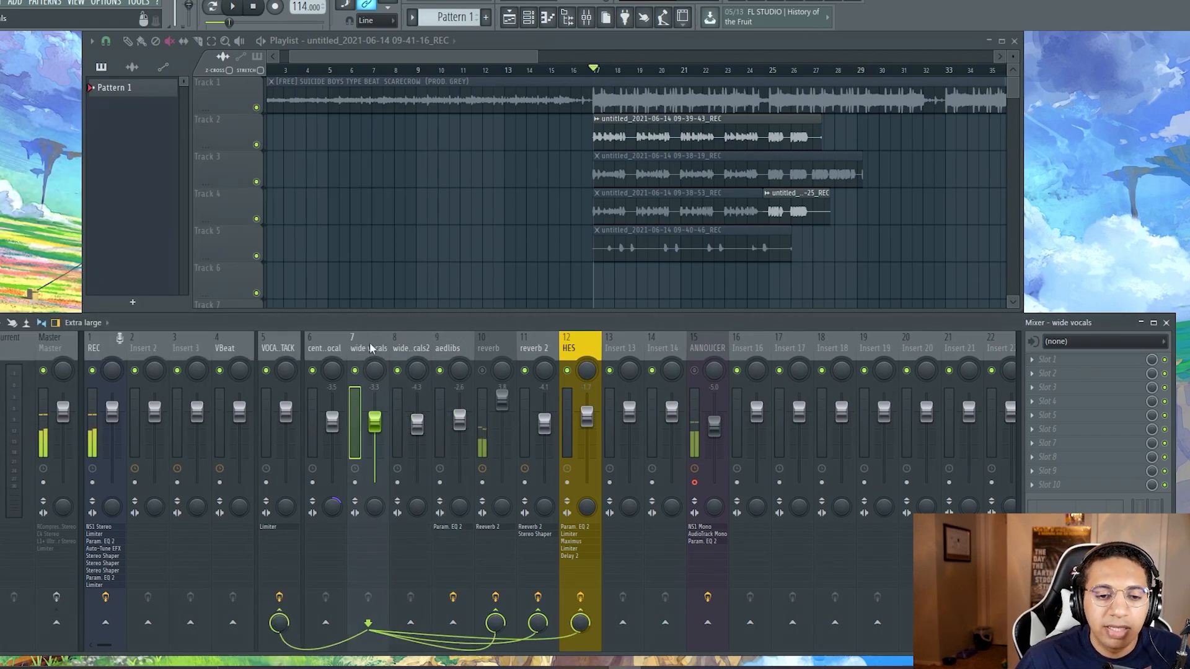
pyautogui.click(336, 347)
# Step: Check the REC track's effect chain against the routing of the center vocal and both wide vocal tracks
pyautogui.click(105, 358)
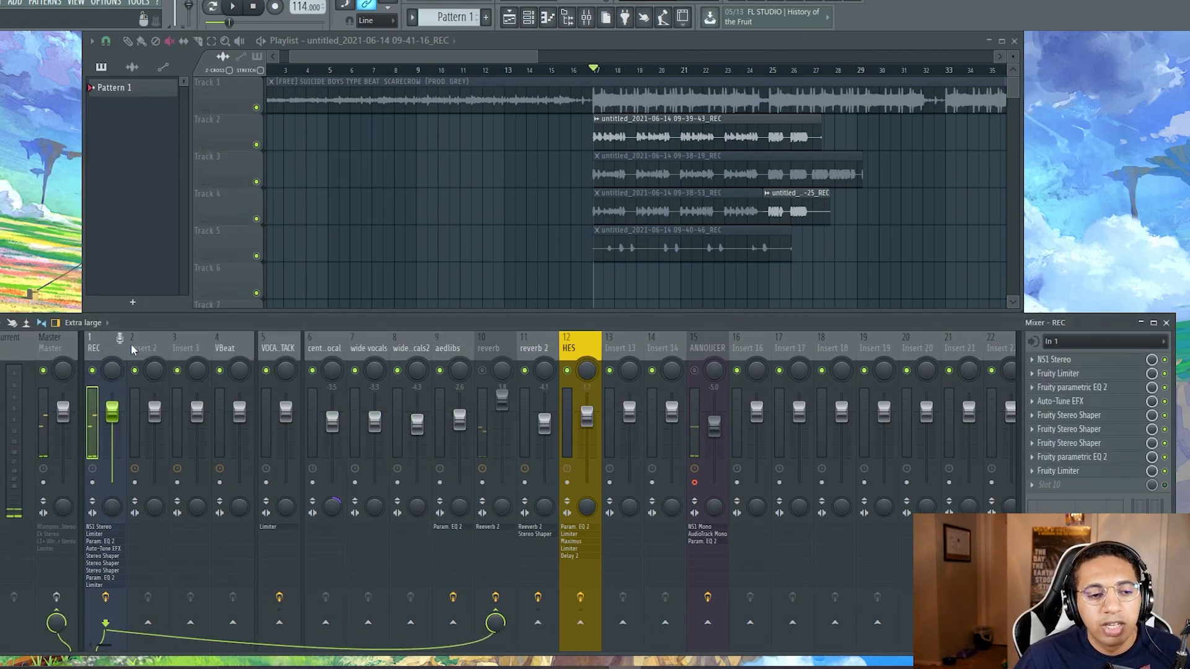
pyautogui.click(369, 348)
pyautogui.click(401, 347)
pyautogui.click(372, 348)
pyautogui.click(333, 347)
pyautogui.click(374, 344)
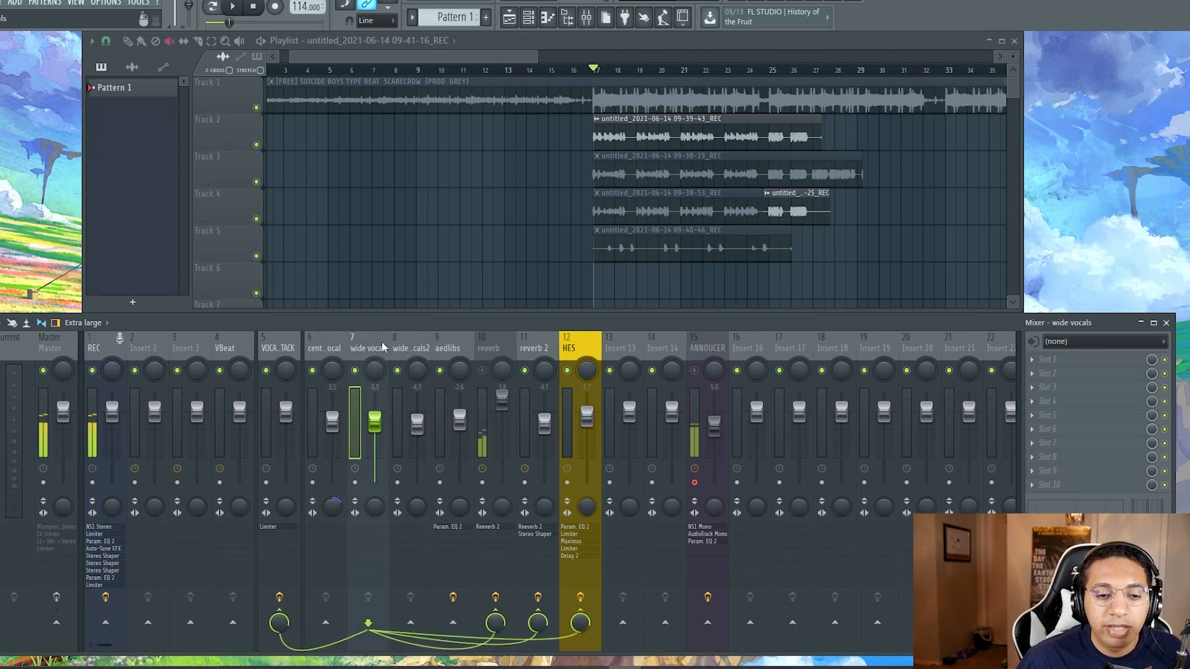
pyautogui.click(401, 344)
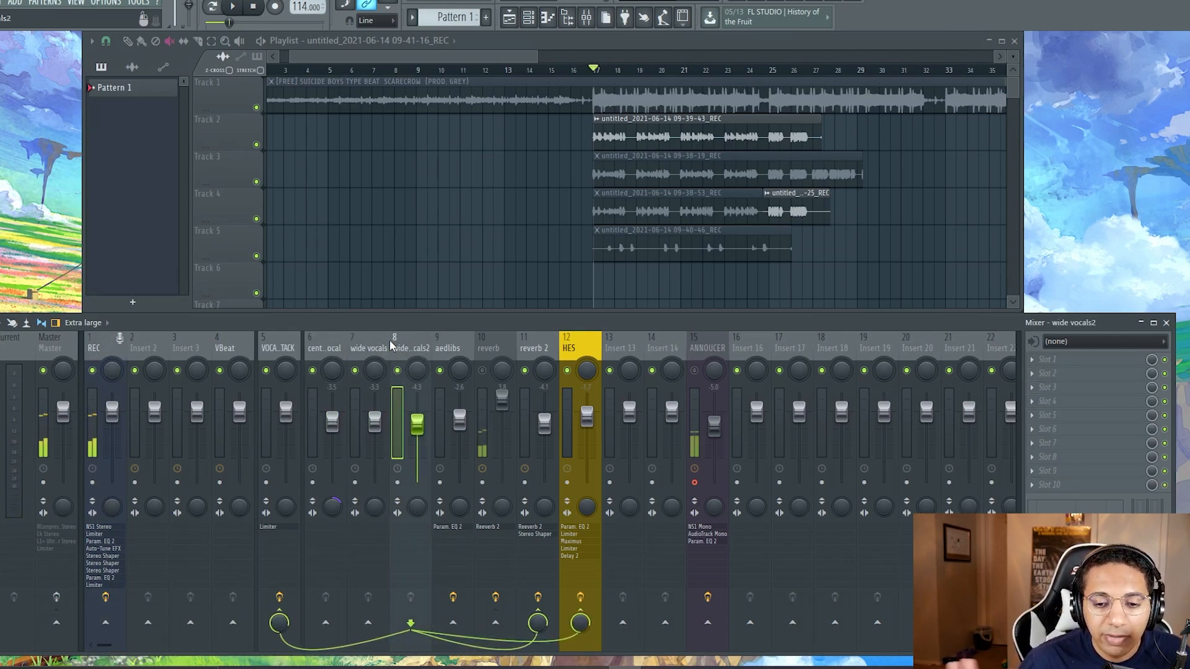
pyautogui.click(365, 349)
pyautogui.click(325, 348)
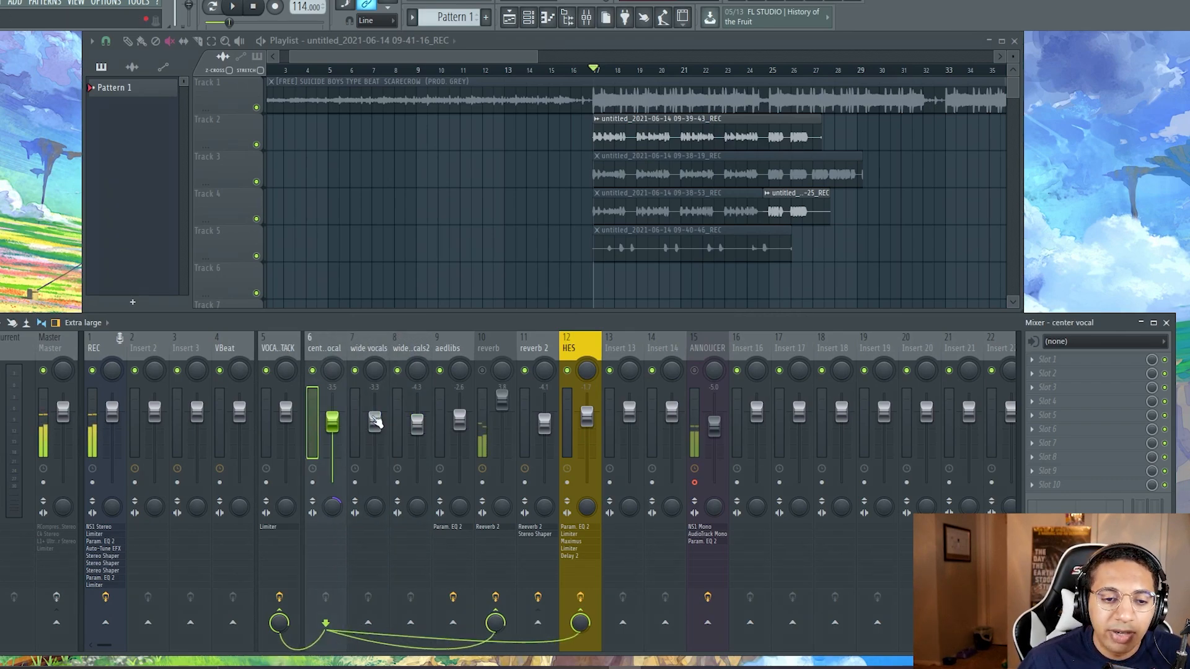
pyautogui.click(370, 348)
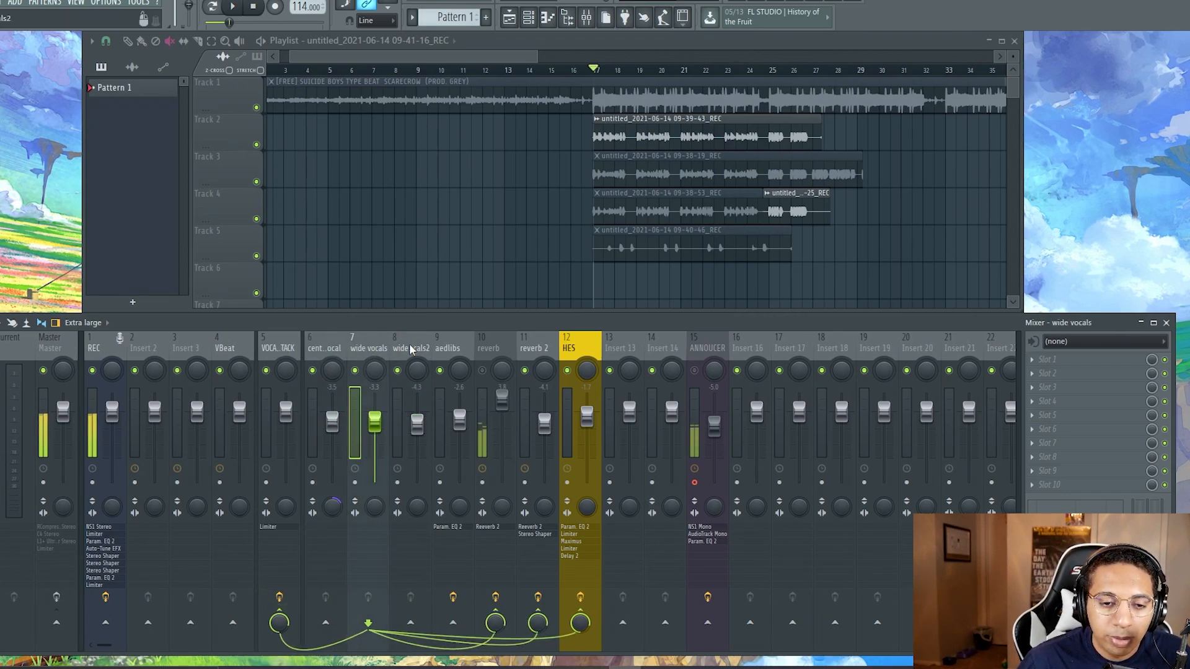
pyautogui.click(411, 349)
# Step: Check the routing of the vocal stack, reverb, both wide vocals and center vocal tracks, and unmute the reverb track
pyautogui.click(280, 349)
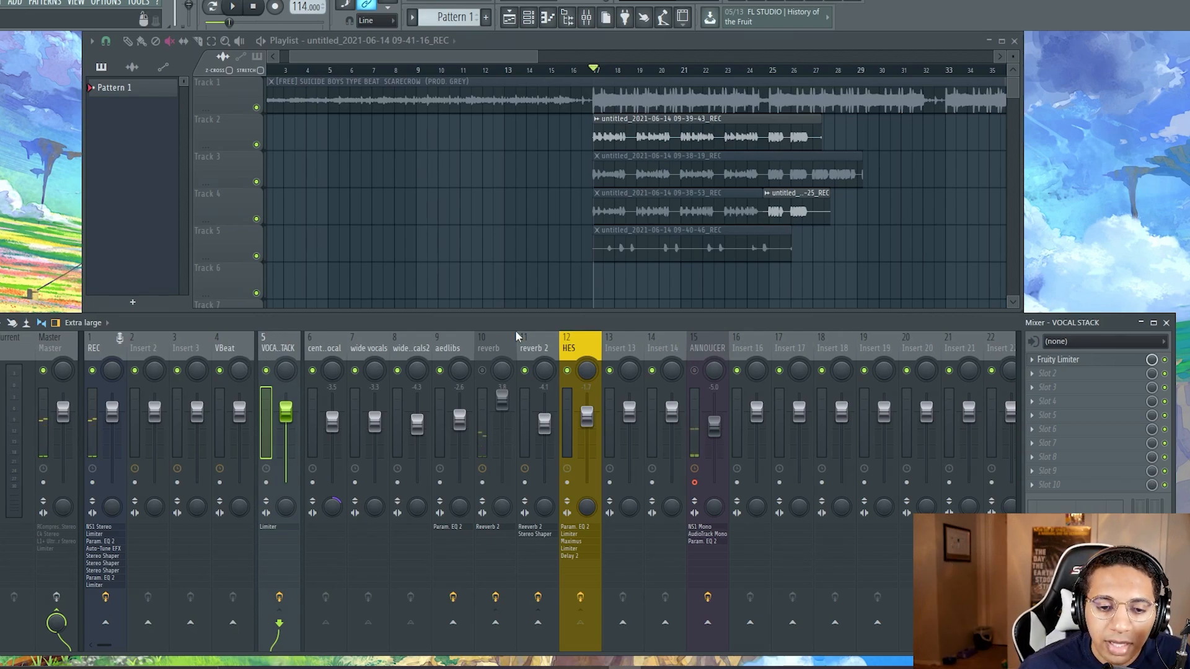
pyautogui.click(488, 352)
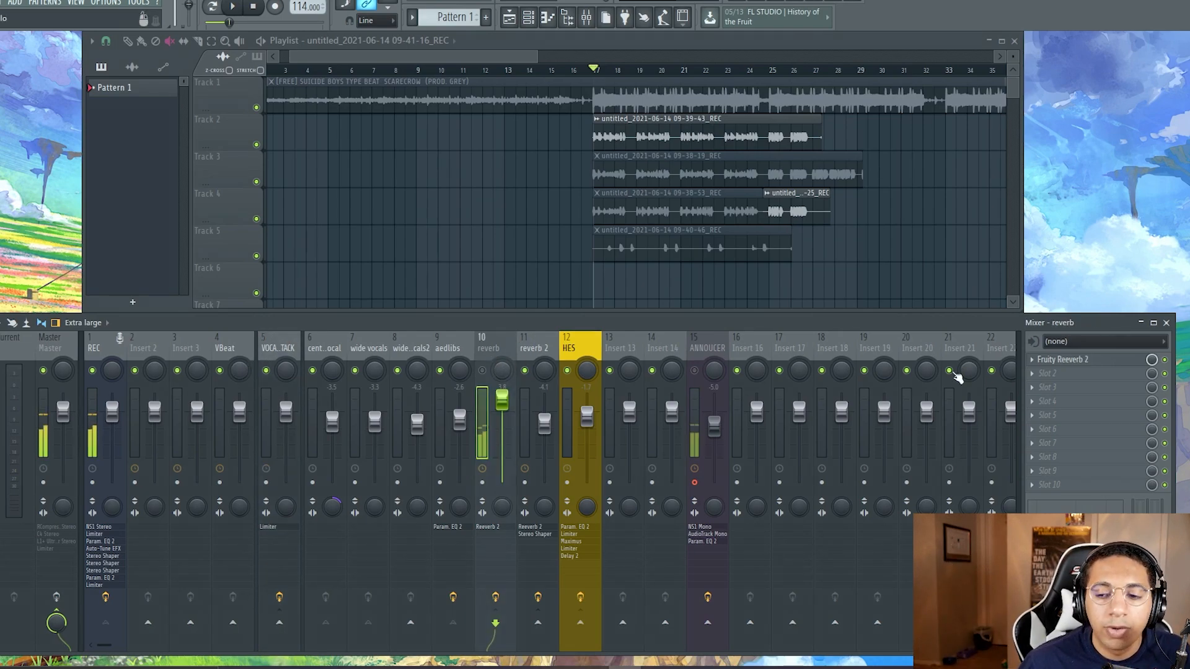
pyautogui.click(402, 350)
pyautogui.click(363, 350)
pyautogui.click(316, 349)
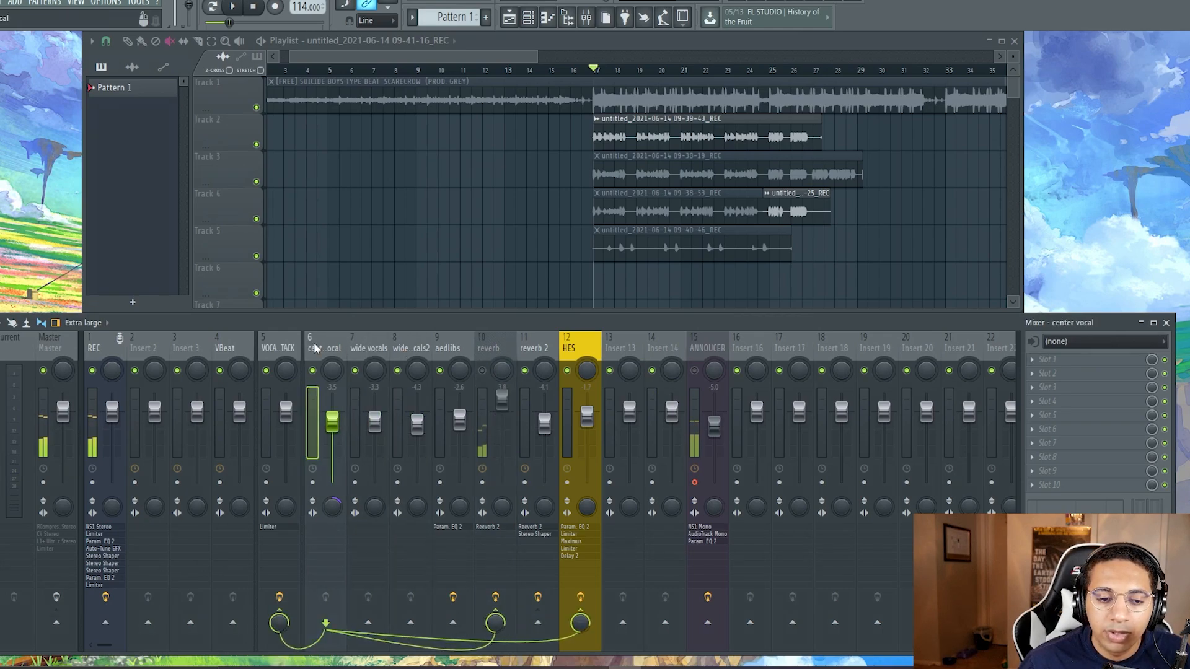
pyautogui.click(495, 347)
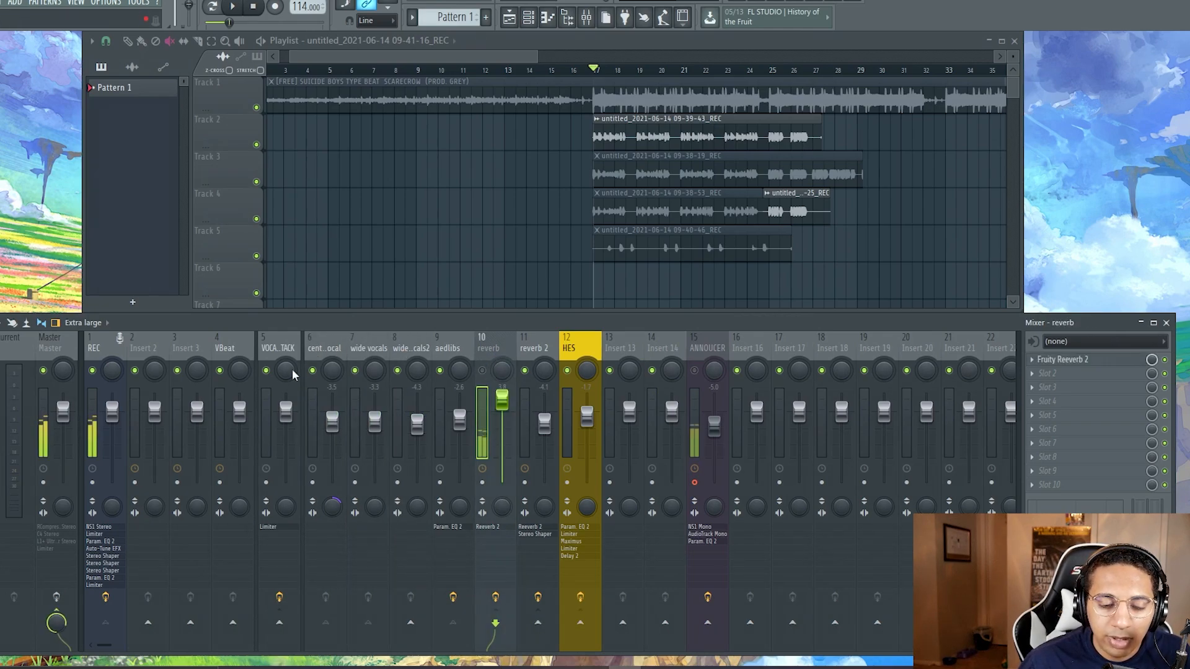
pyautogui.click(486, 371)
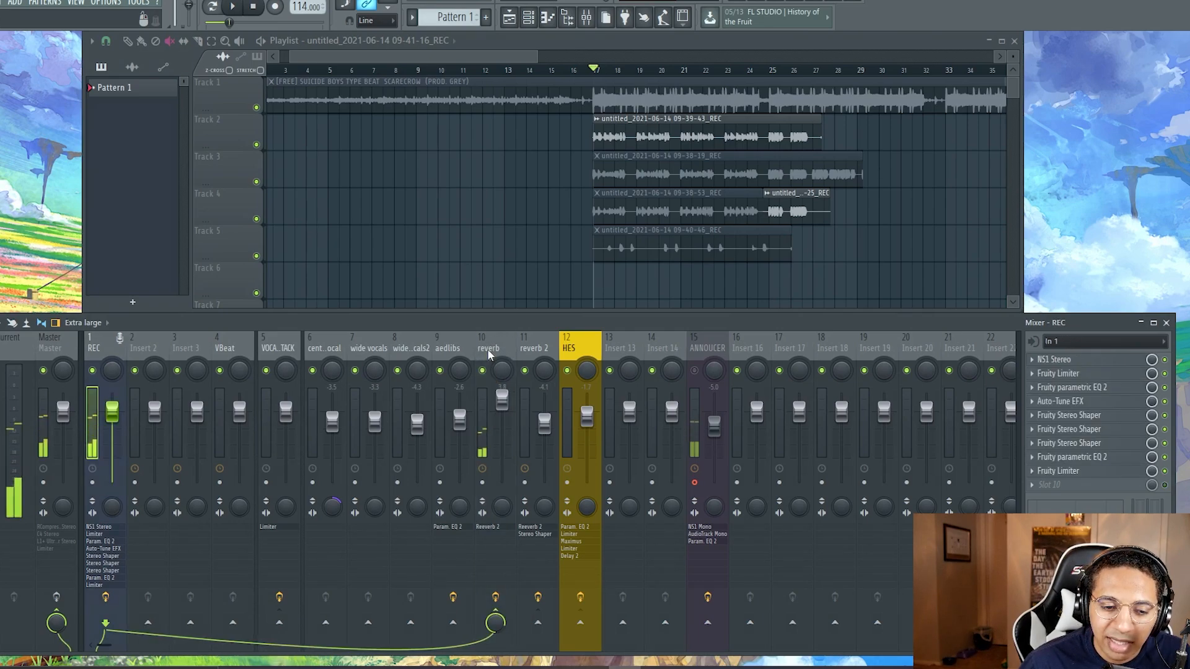
# Step: Examine the wide vocals2 routing and the Fruity Reeverb 2 settings on the reverb 2 track
pyautogui.click(407, 350)
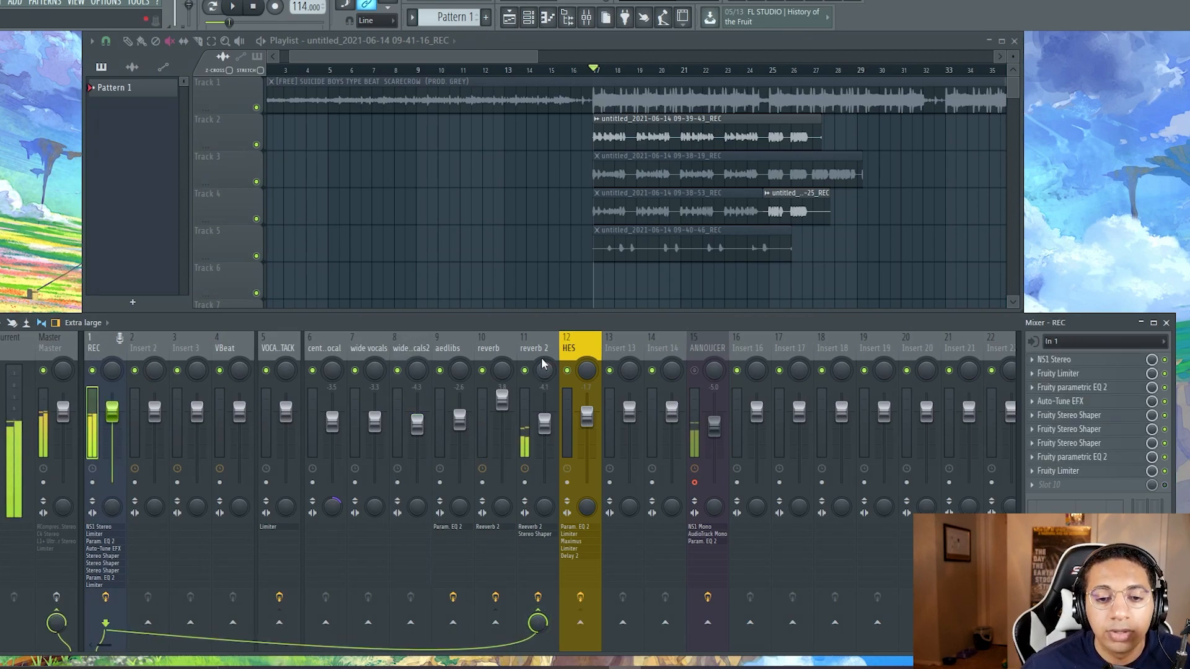
pyautogui.click(541, 351)
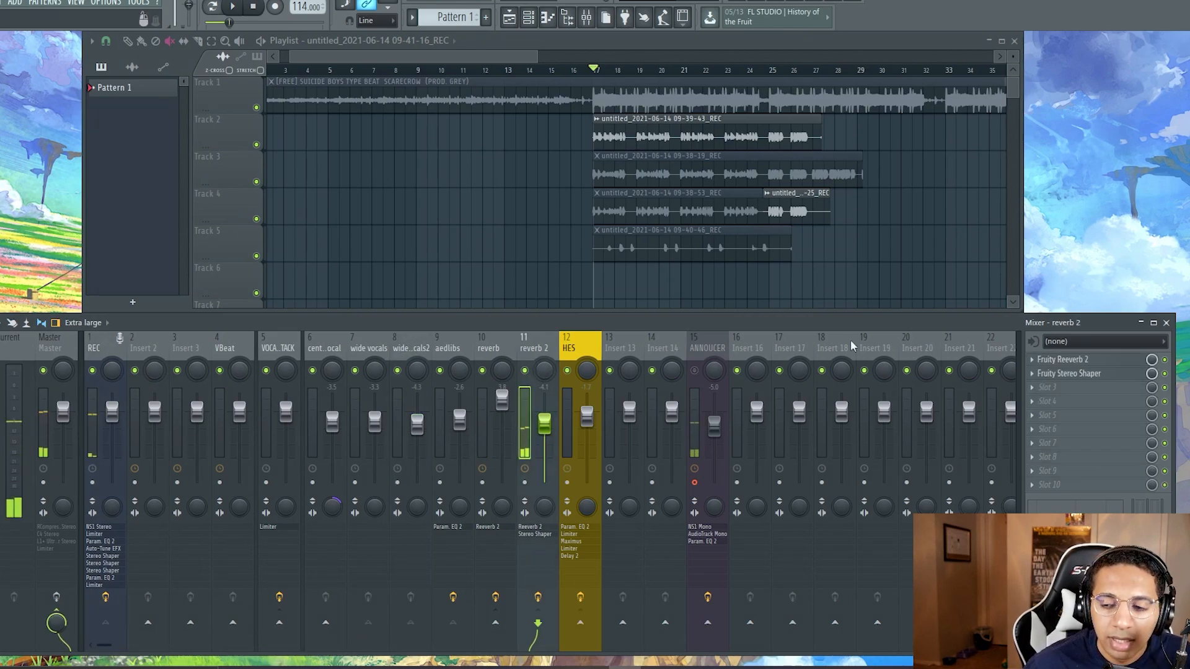
pyautogui.click(1060, 360)
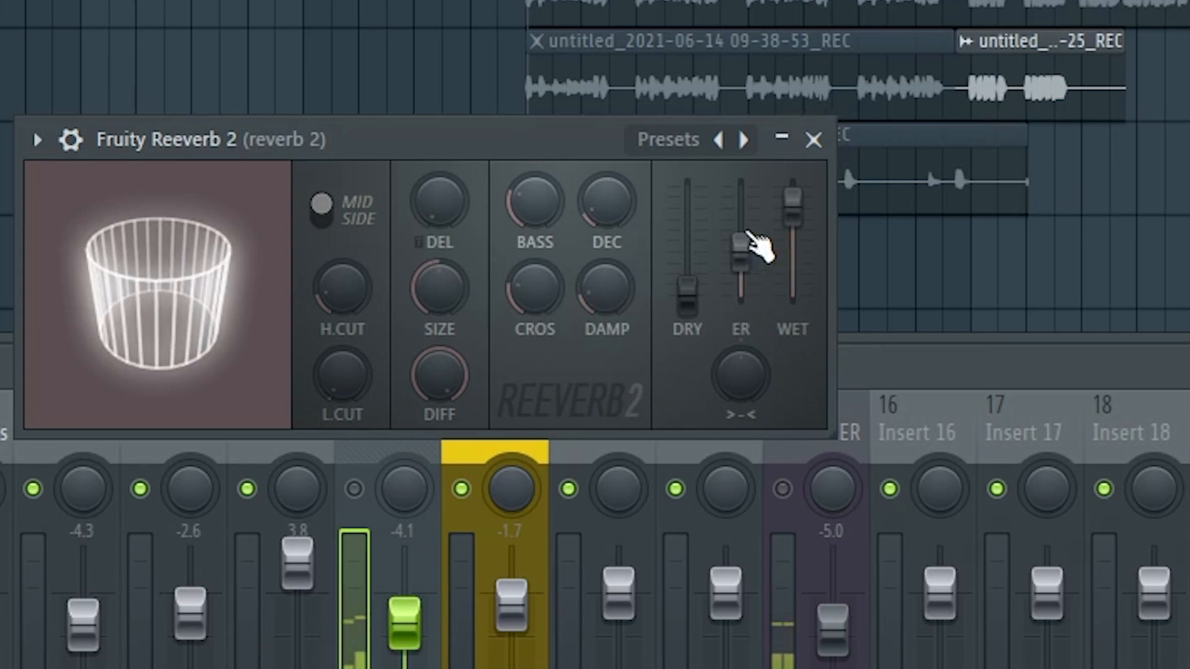
pyautogui.click(814, 140)
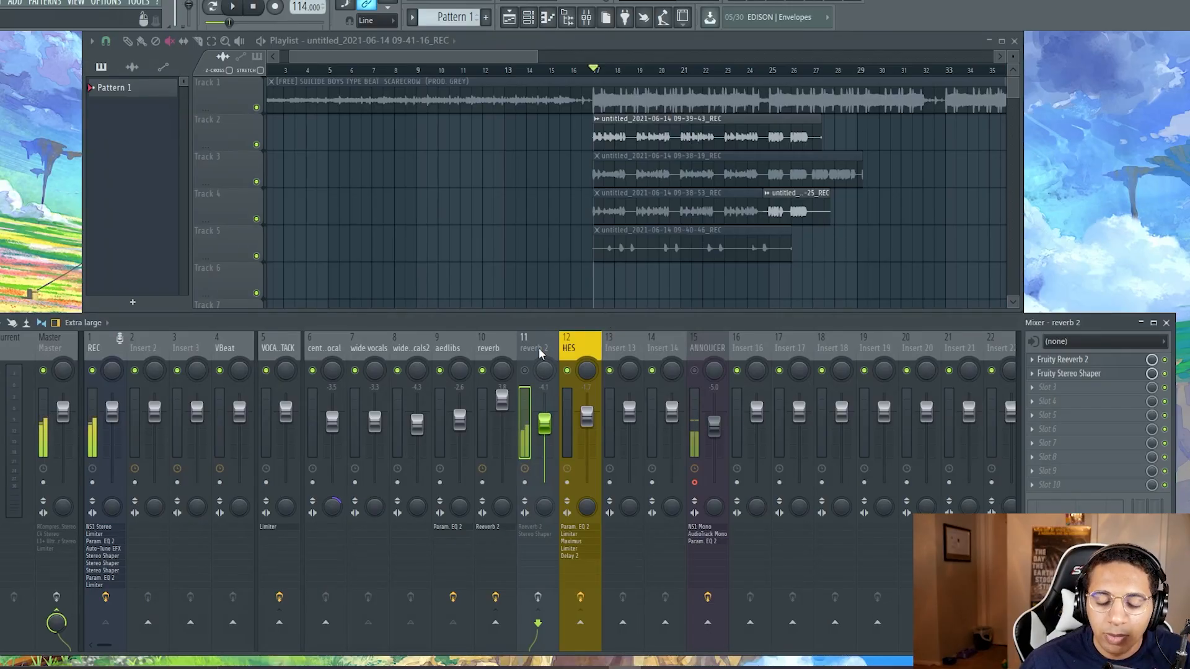
# Step: Mute the HES mixer track
pyautogui.click(584, 352)
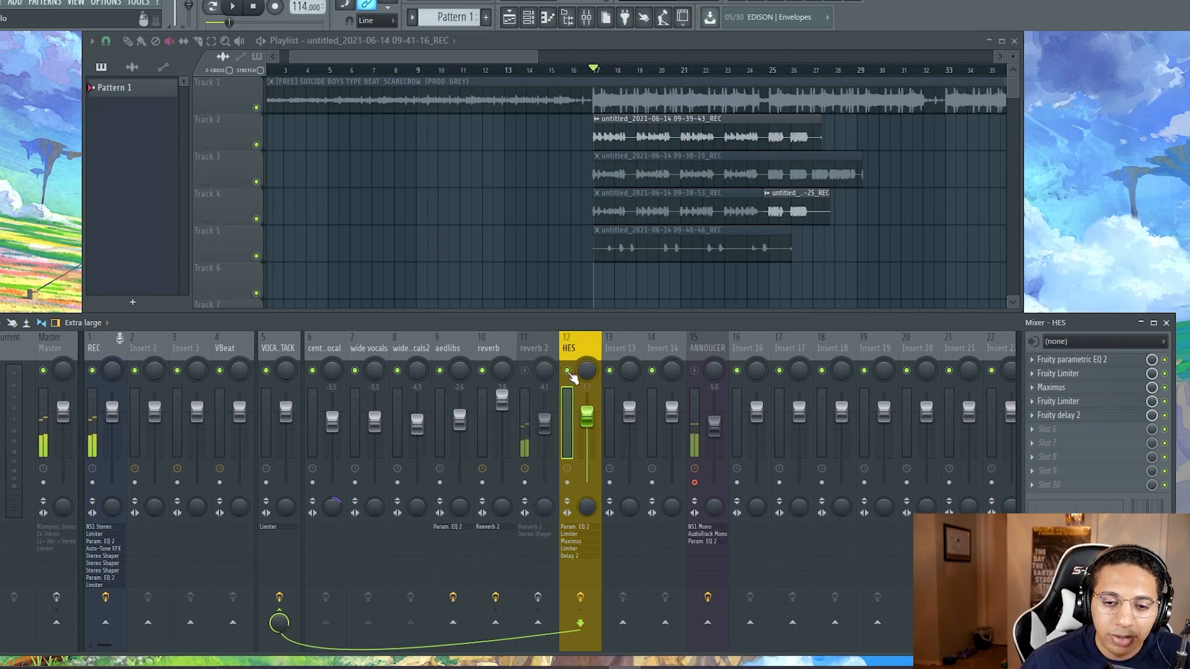
pyautogui.click(568, 371)
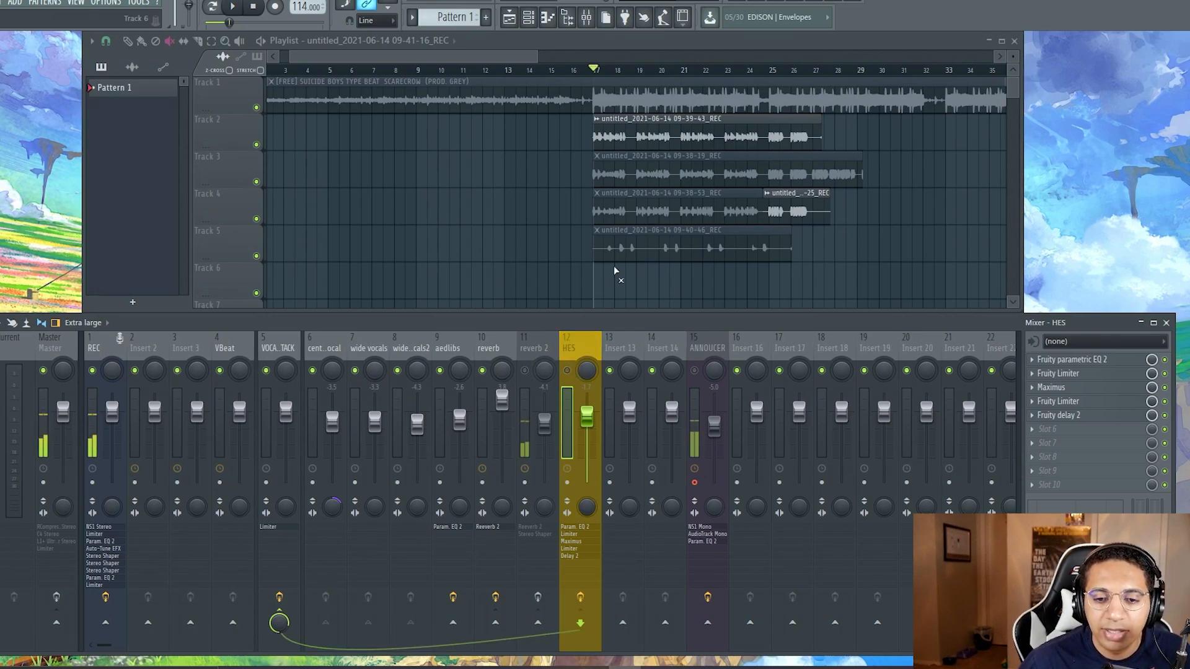
# Step: Unmute the 09-38-19 and 09-38-53 vocal clips on Tracks 3 and 4 and listen to the stacked takes
pyautogui.click(644, 171)
pyautogui.click(632, 212)
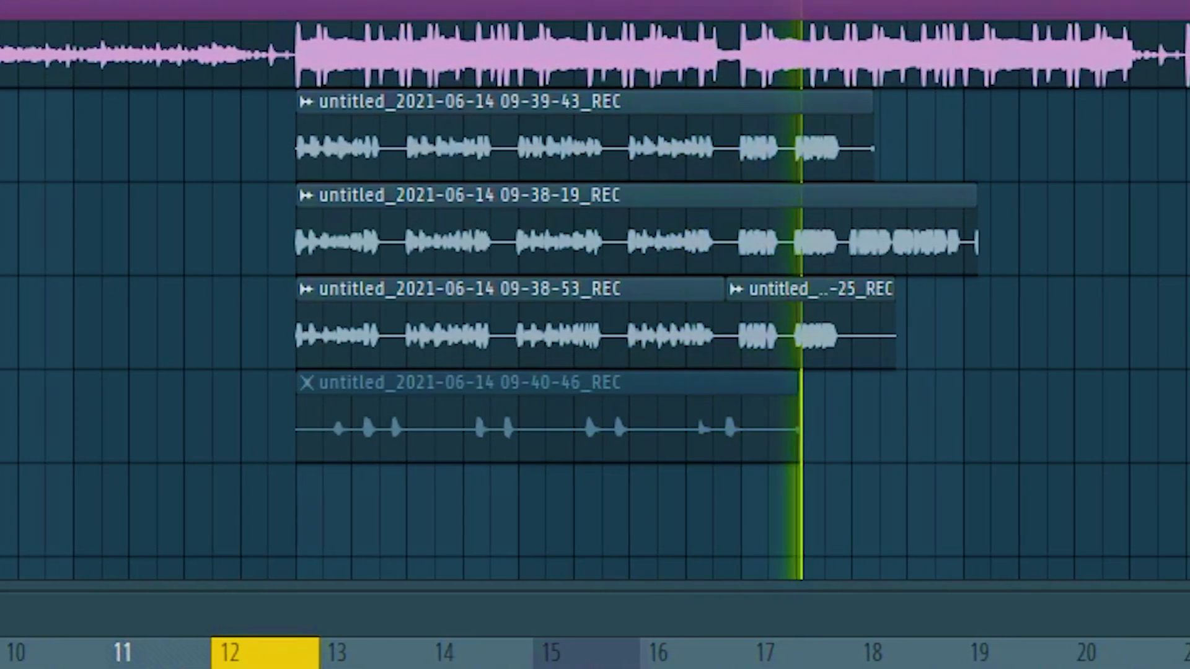
pyautogui.press('space')
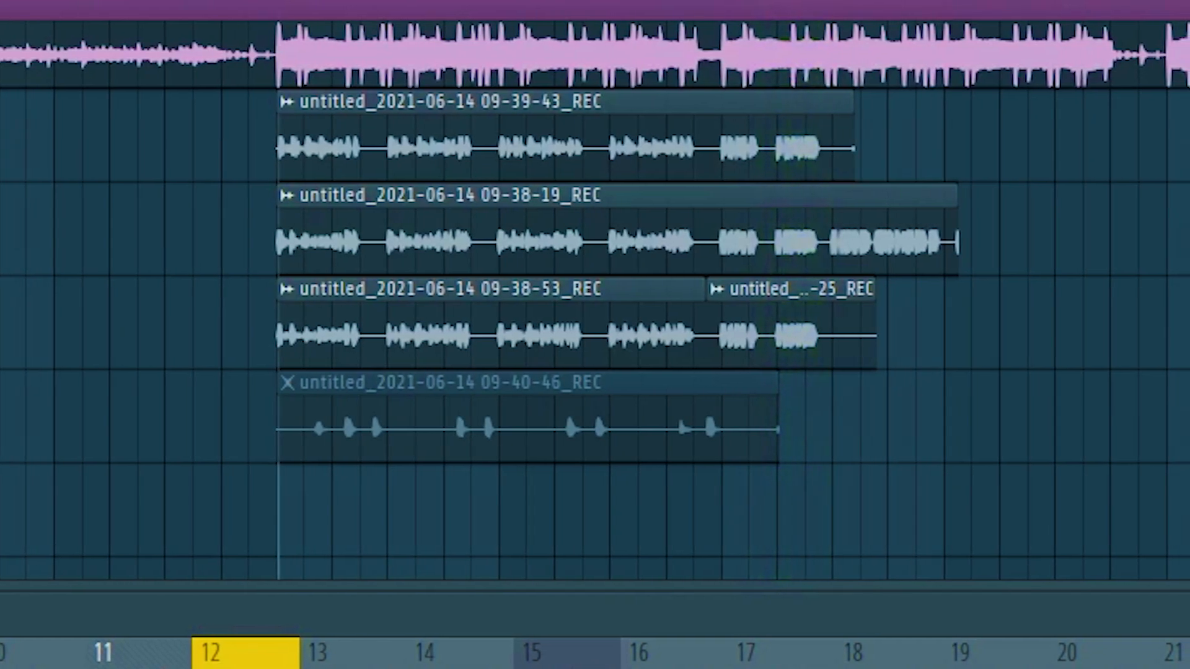